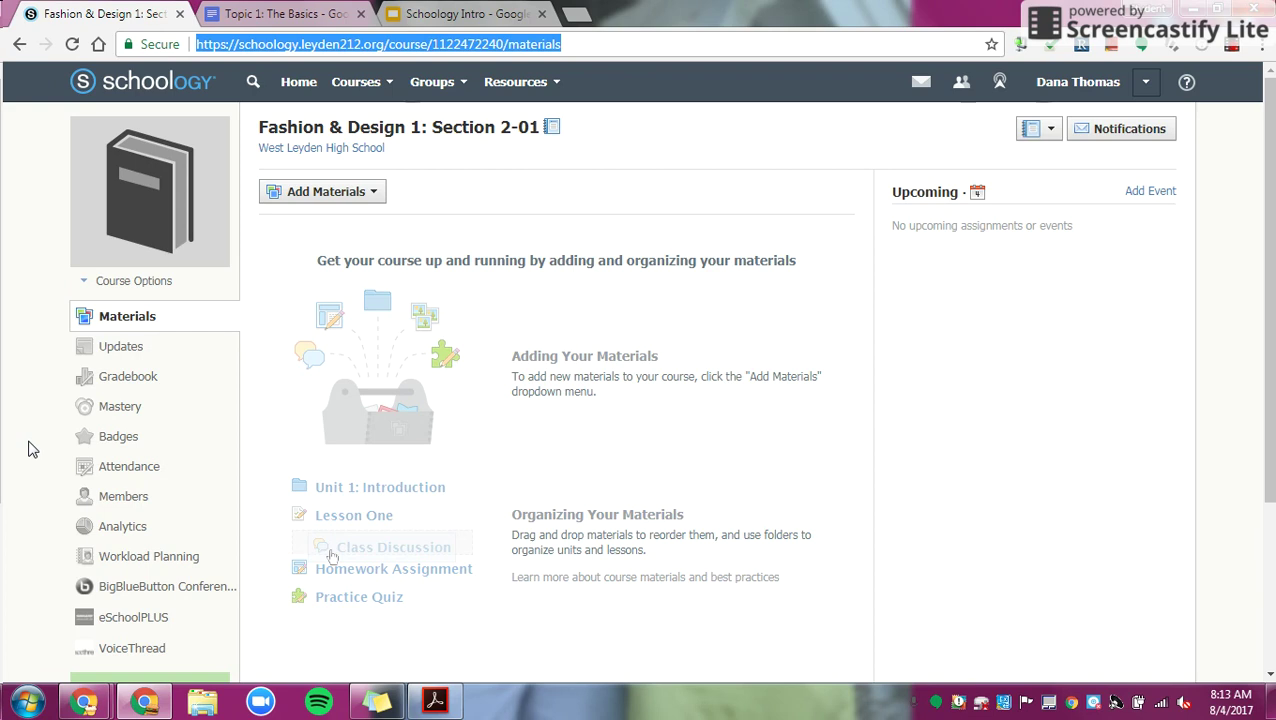
Step: Open the Fashion & Design 1: Section 2-01 course from the list of courses
left_click(28, 449)
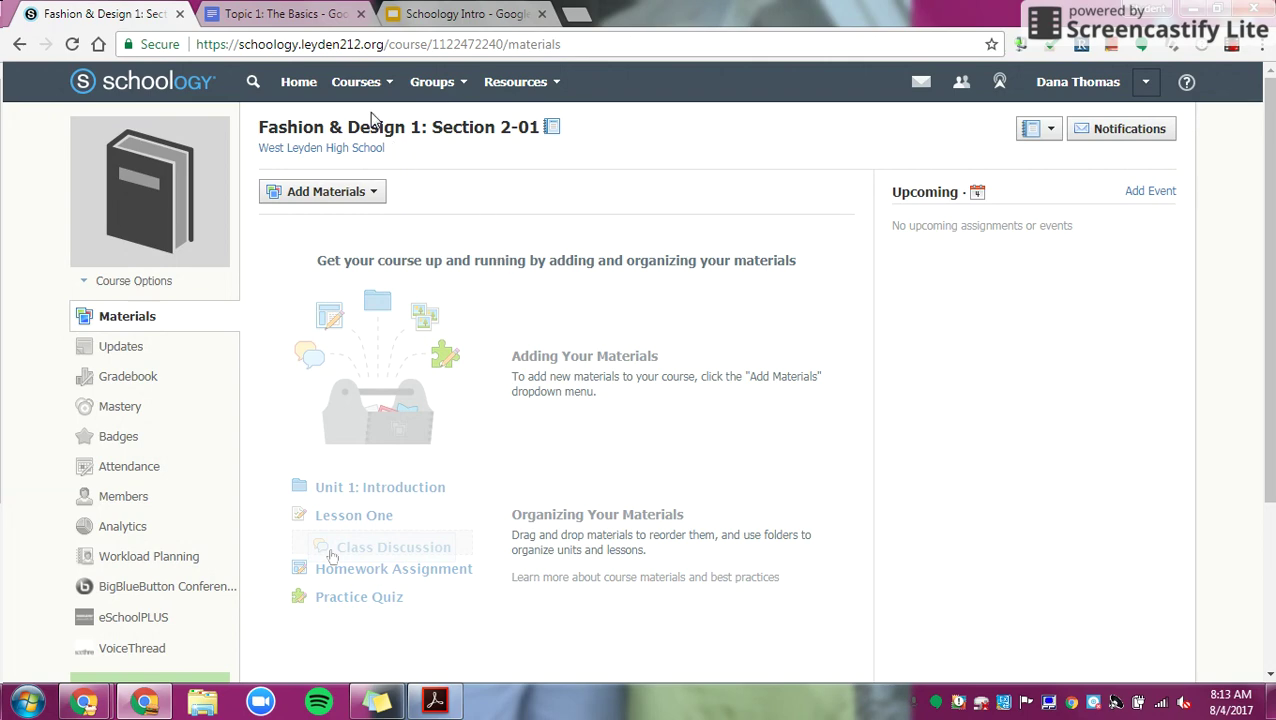
left_click(360, 82)
scroll(422, 138, "down", 3)
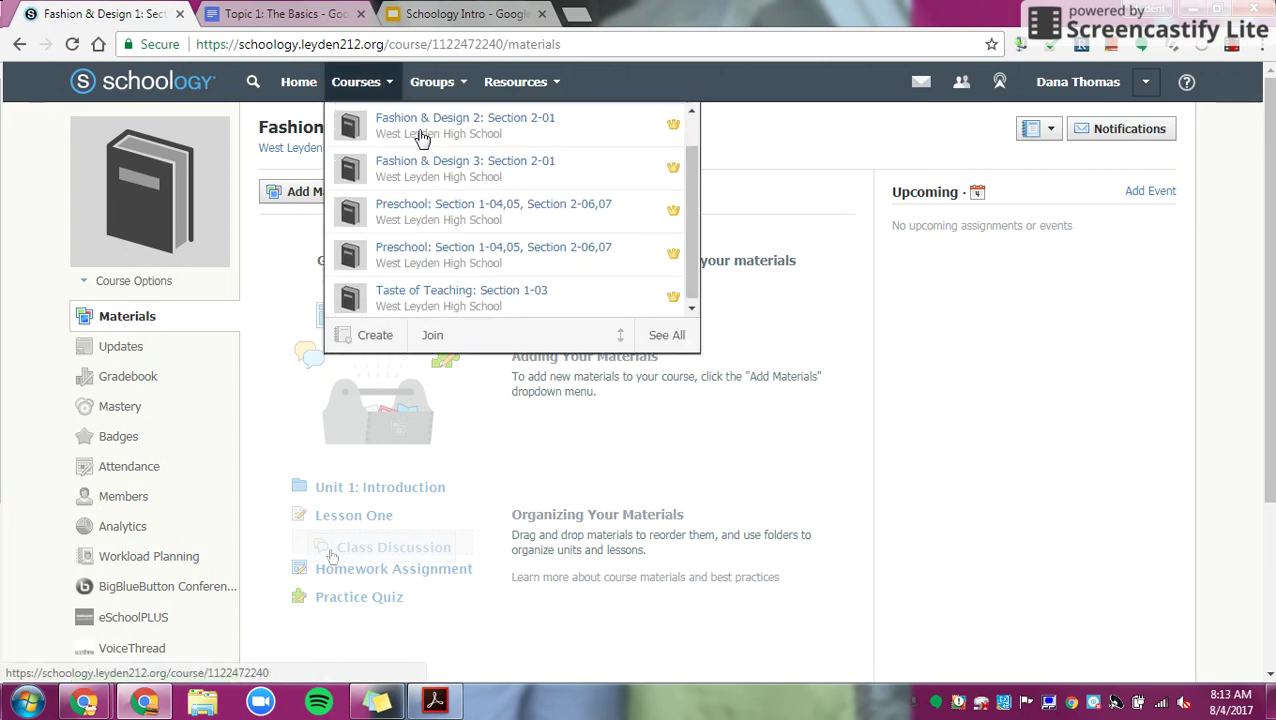
scroll(422, 138, "up", 3)
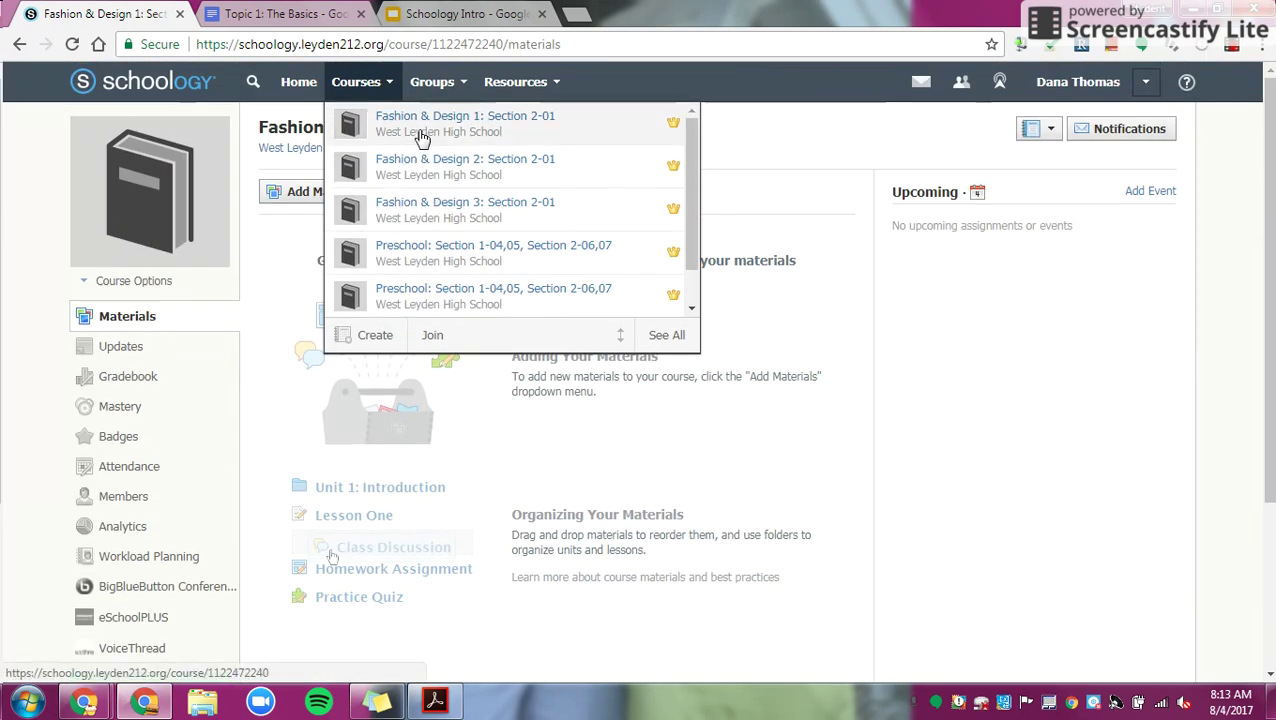
left_click(408, 121)
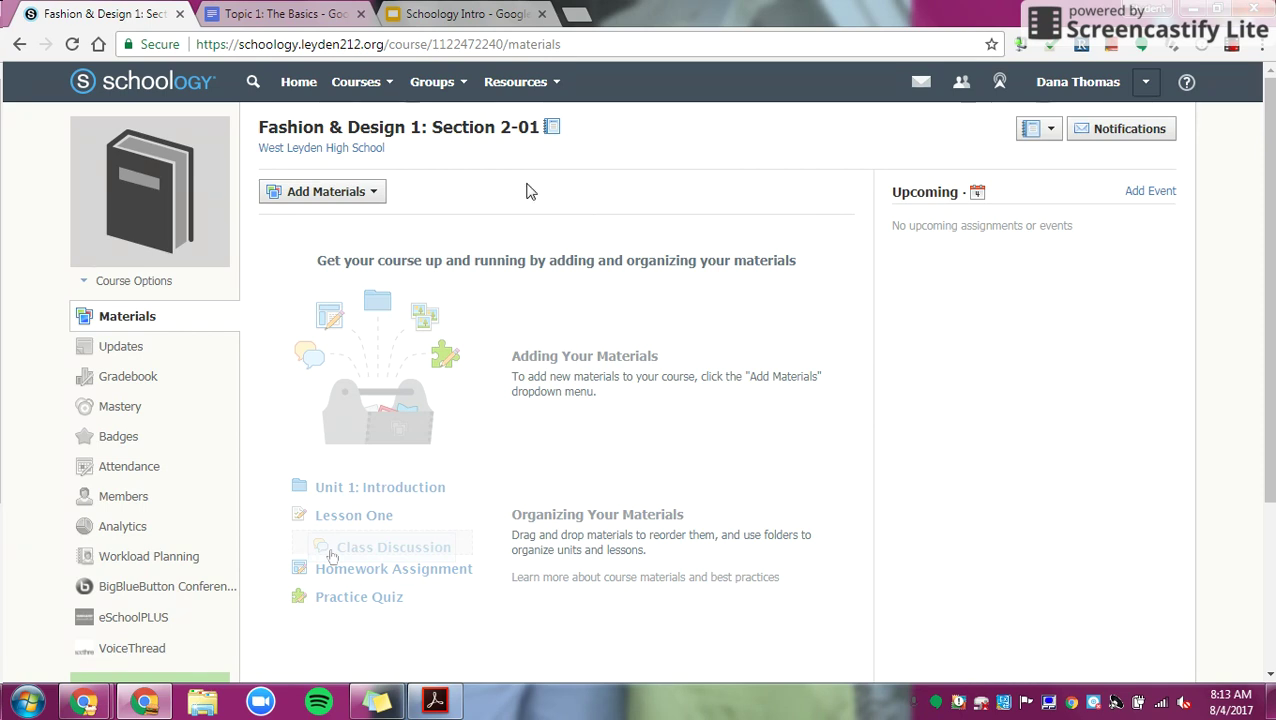
Step: Start a green course folder titled "First Day of School", described as "Please access this folder on the first day of school for all house keeping items."
left_click(362, 200)
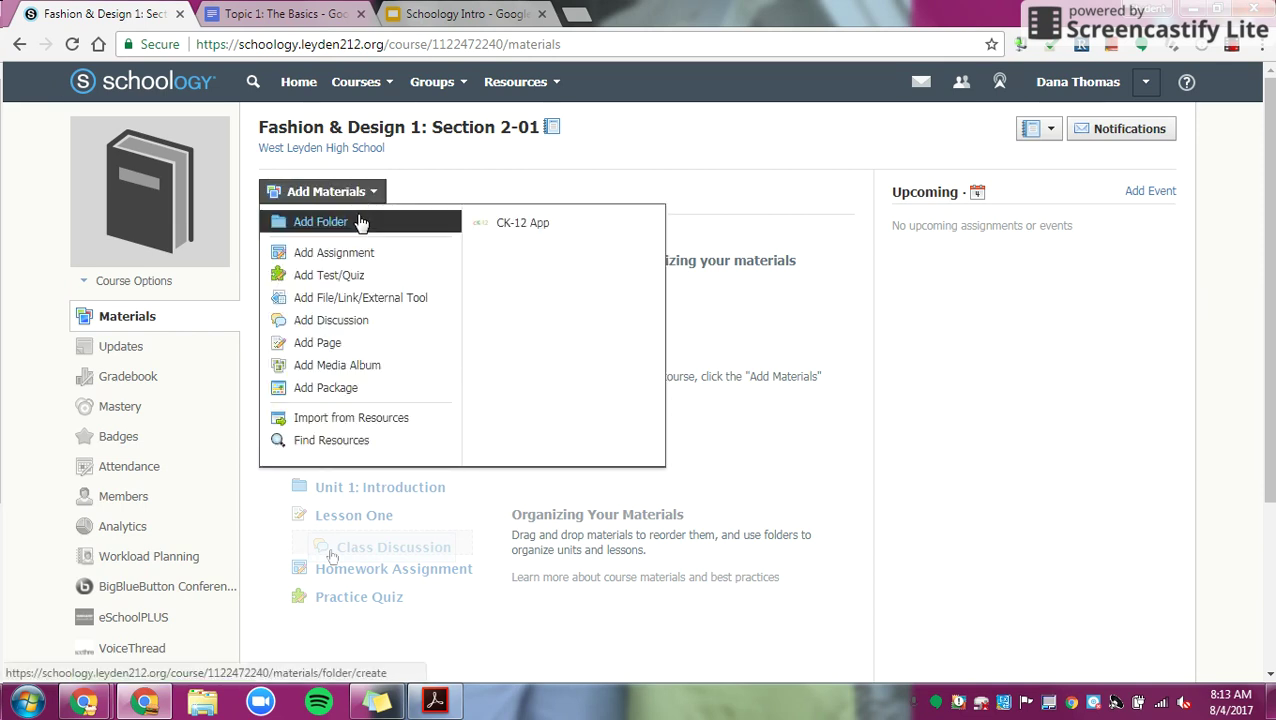
left_click(360, 219)
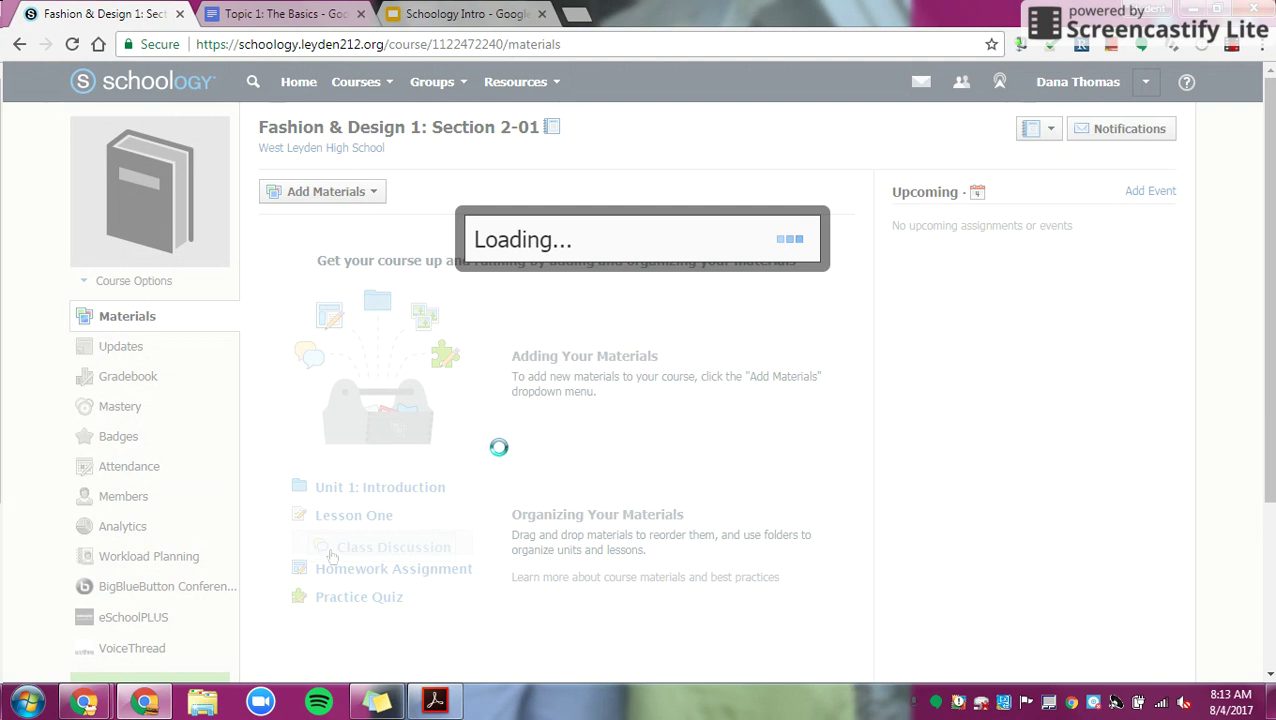
type("First Day of School")
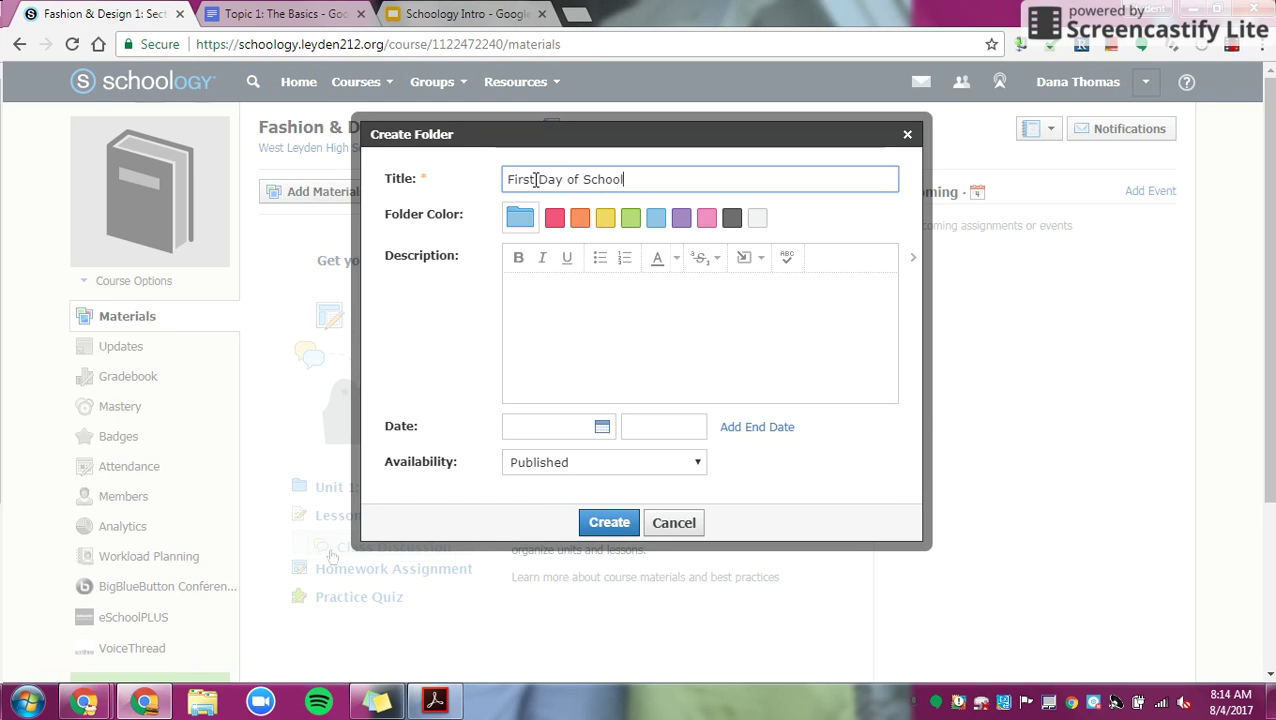
left_click(633, 222)
left_click(616, 286)
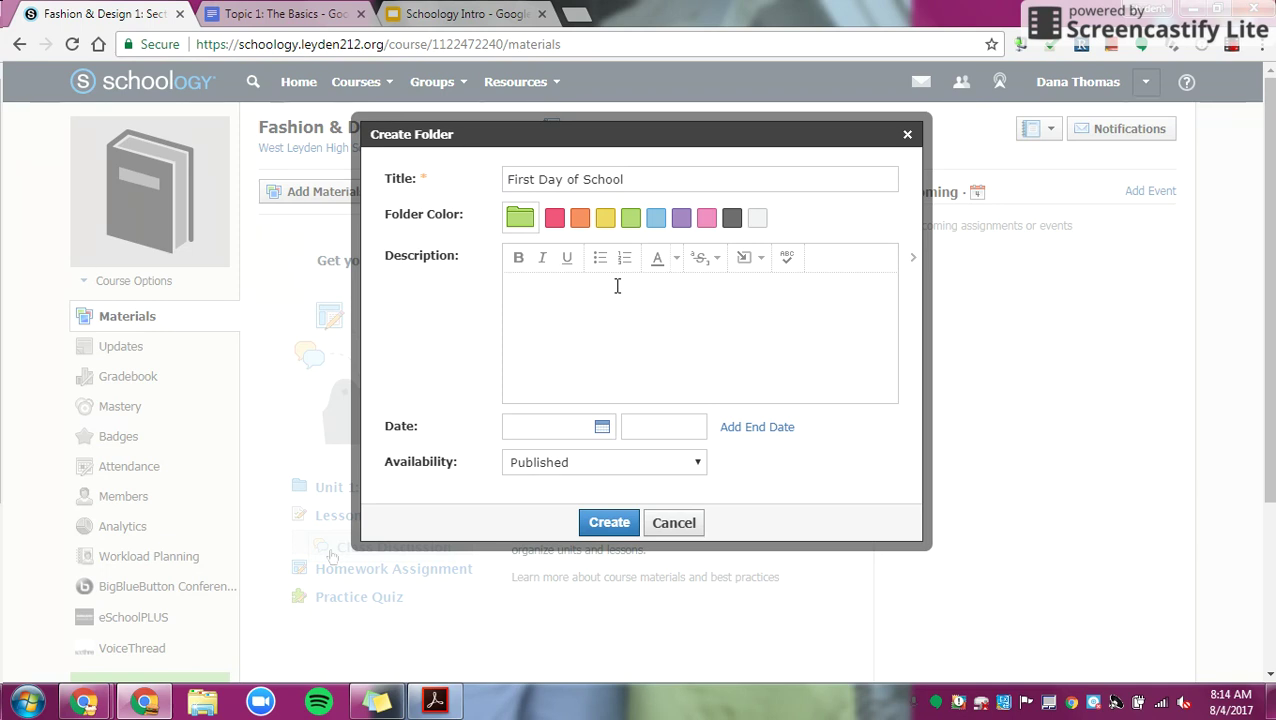
type("Please access this folder on the first day of school")
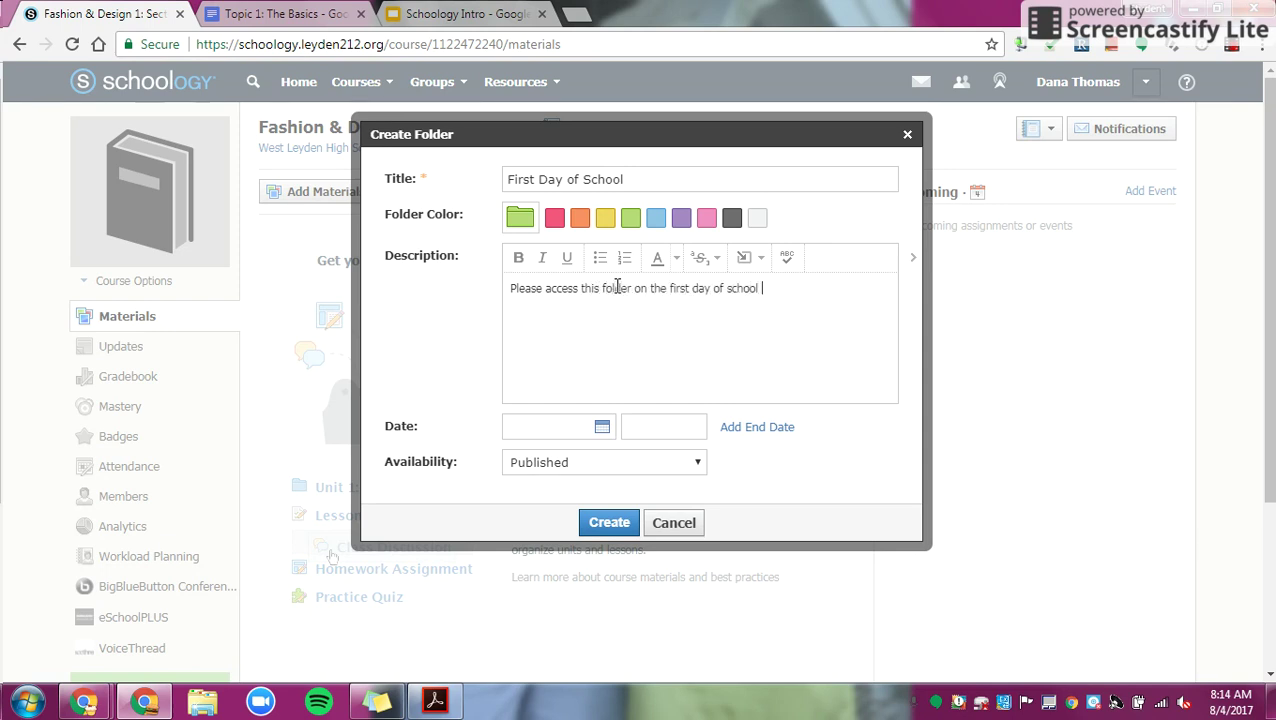
type("for all house keep")
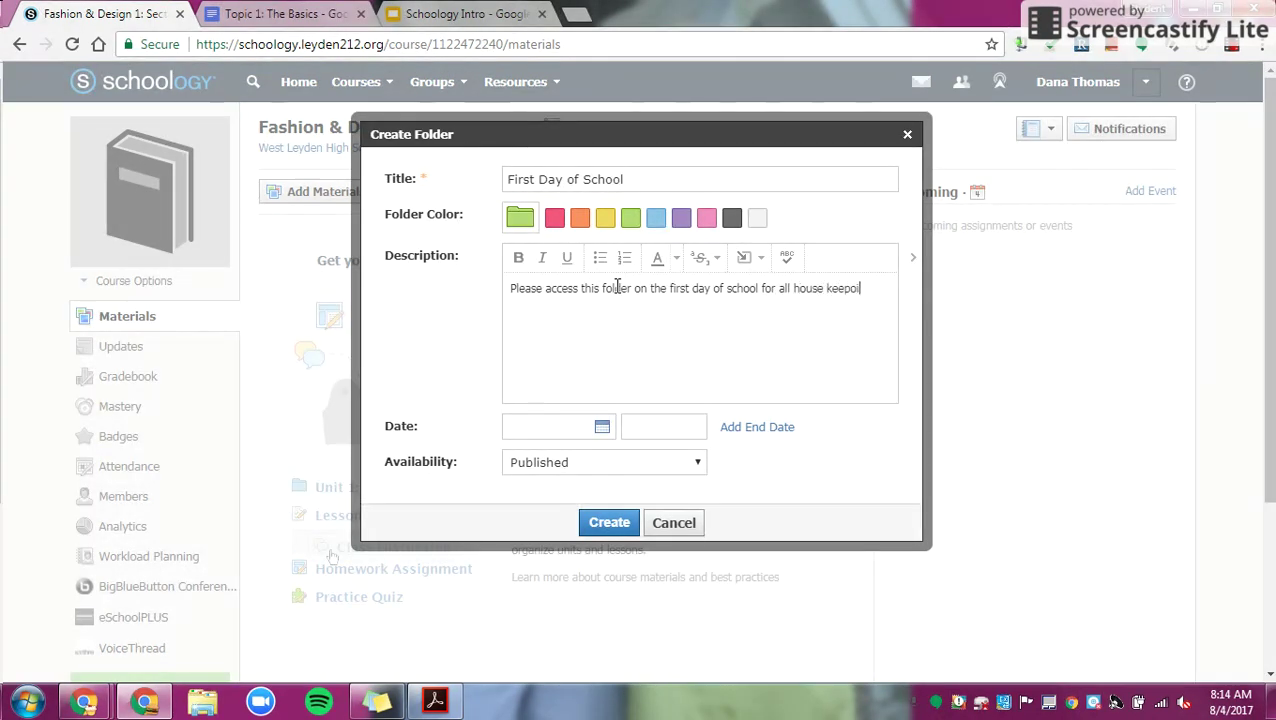
type("ing items.")
Step: Set the new folder's date to 8/14/17 and add an end date of 8/18/17
left_click(601, 430)
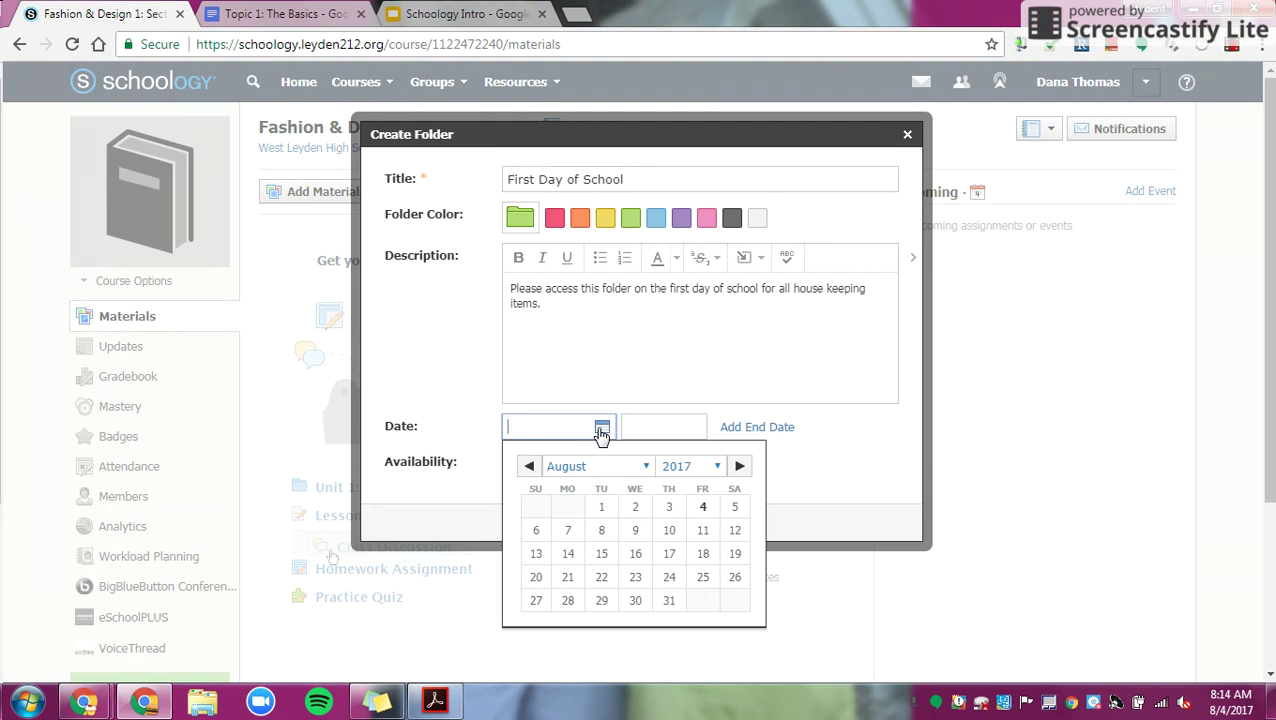
left_click(569, 555)
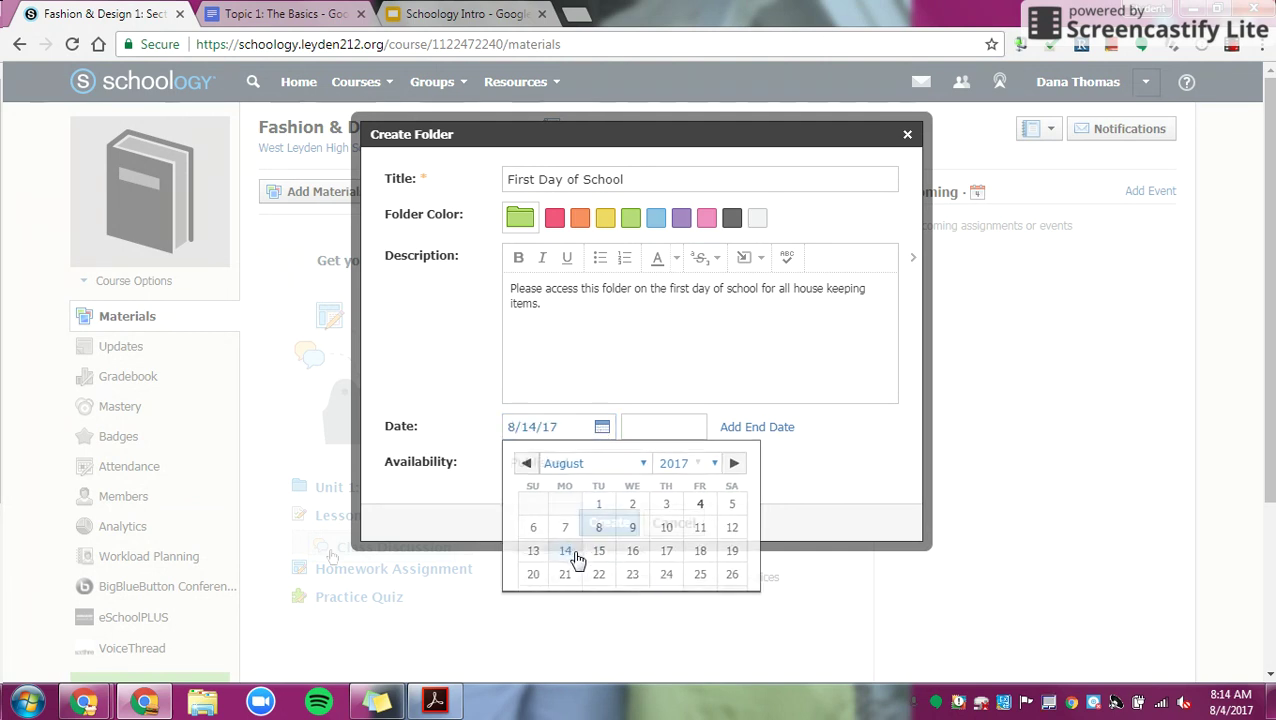
left_click(755, 438)
left_click(602, 455)
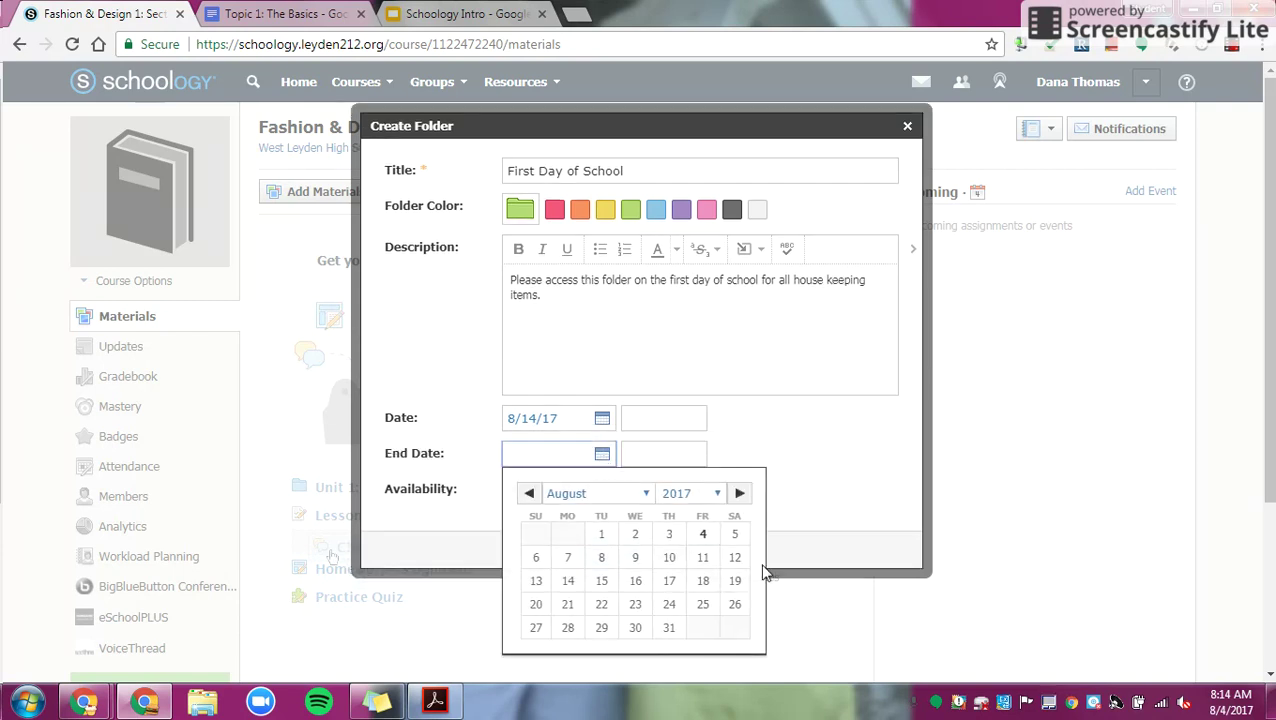
left_click(703, 581)
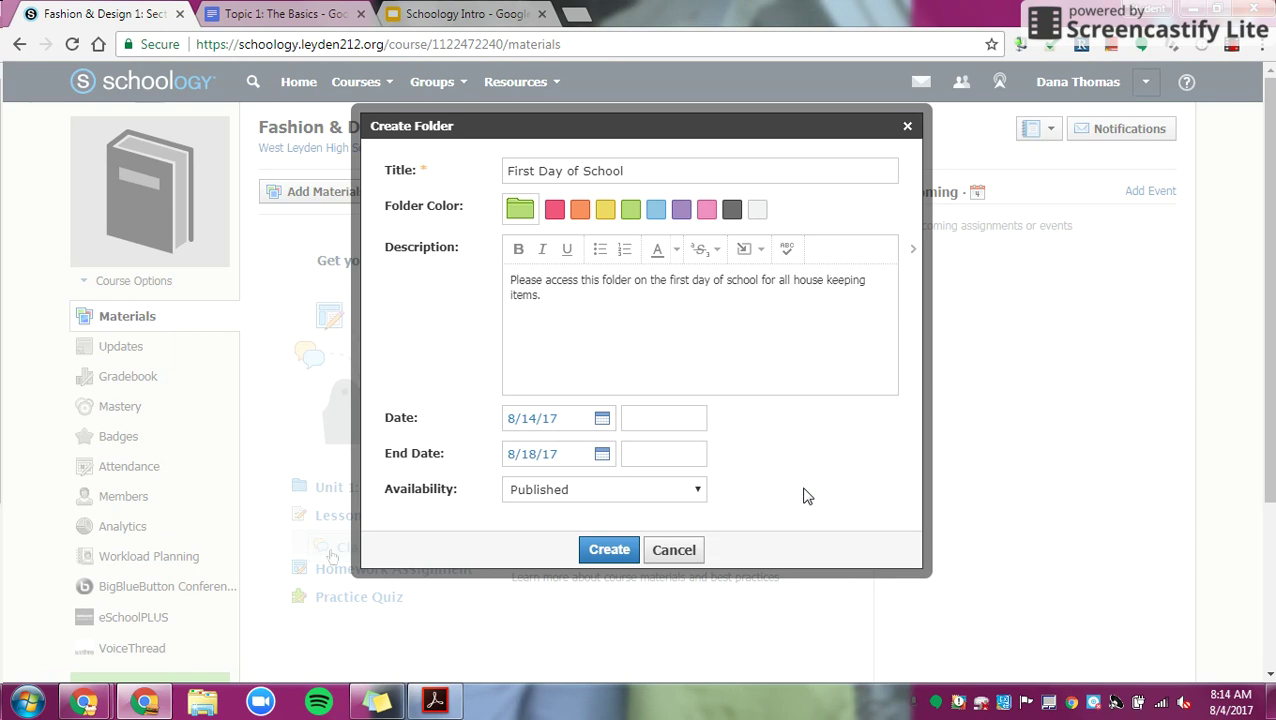
Step: Set the folder's availability to Publish on start date and create the folder
left_click(617, 496)
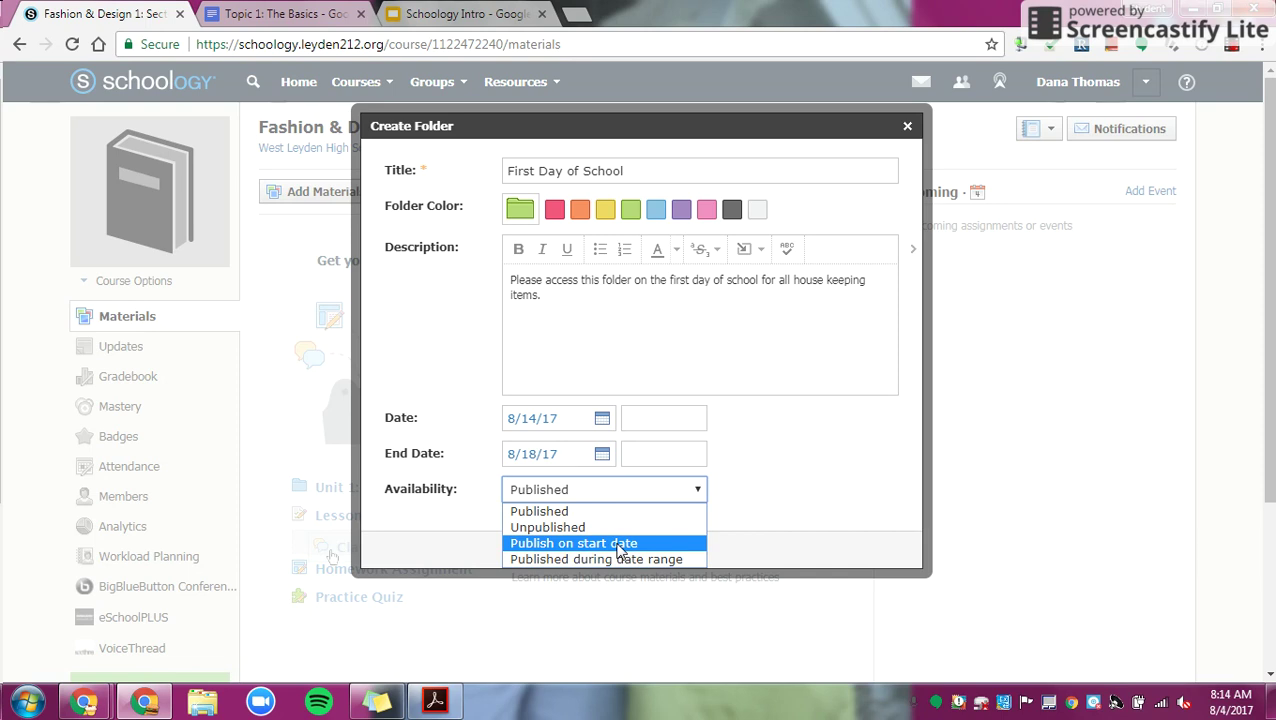
left_click(619, 545)
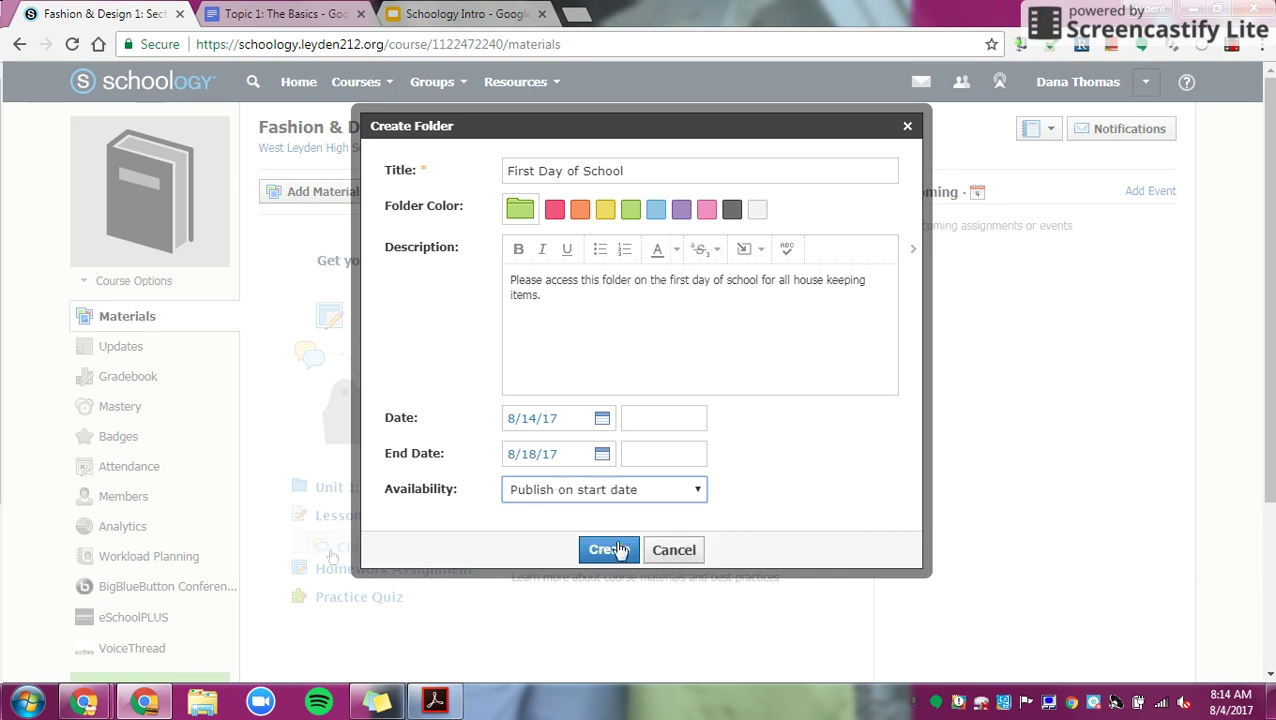
left_click(538, 496)
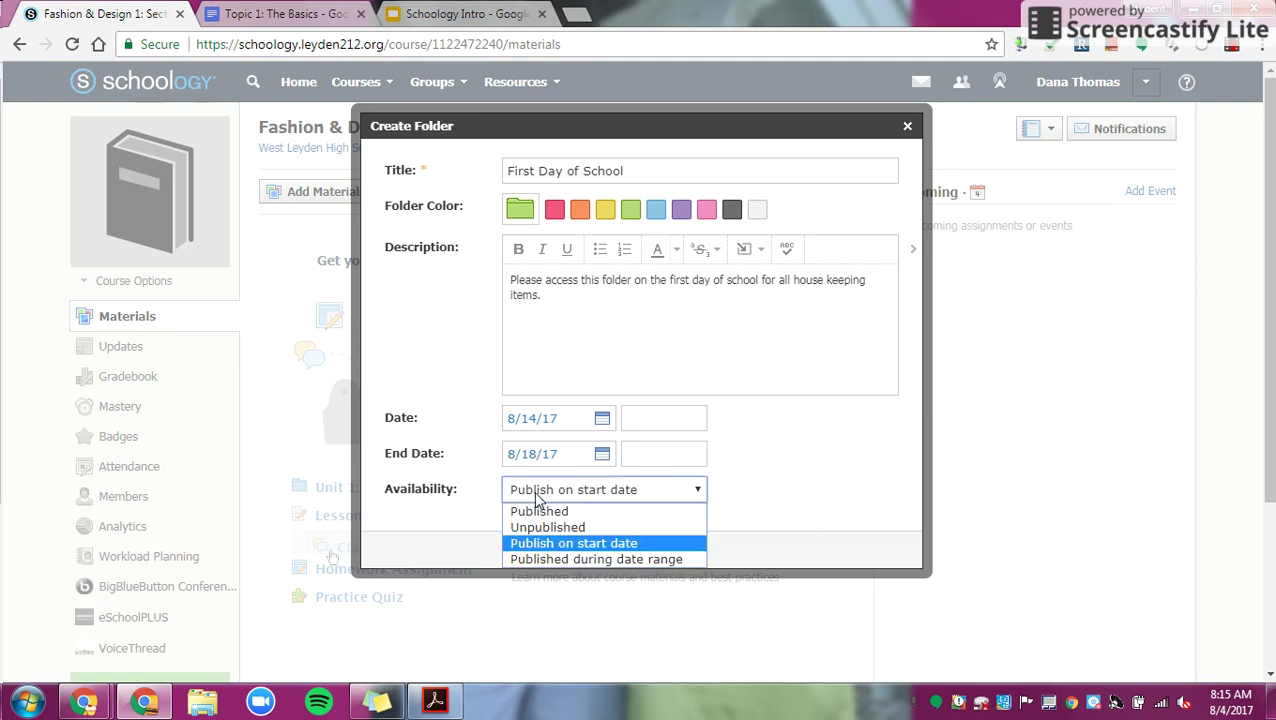
left_click(548, 545)
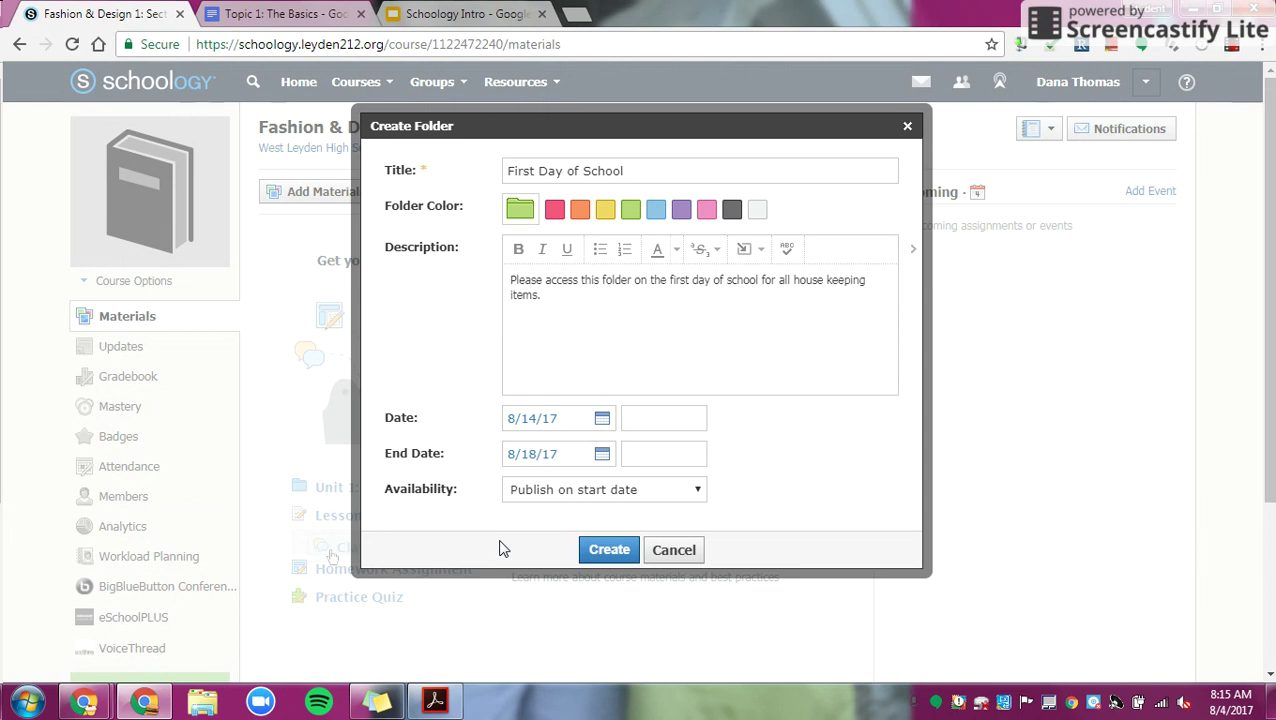
left_click(610, 551)
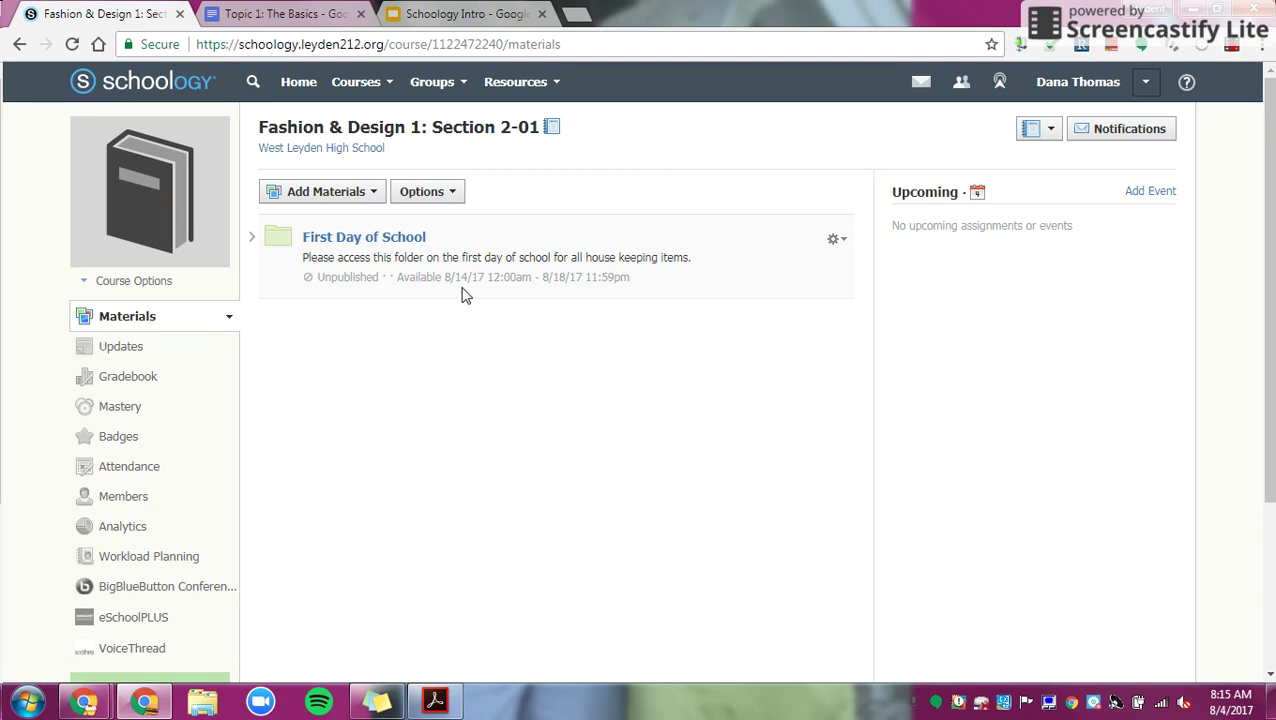
Step: Open the First Day of School folder and start adding a file, link or external tool inside it
mouse_move(372, 308)
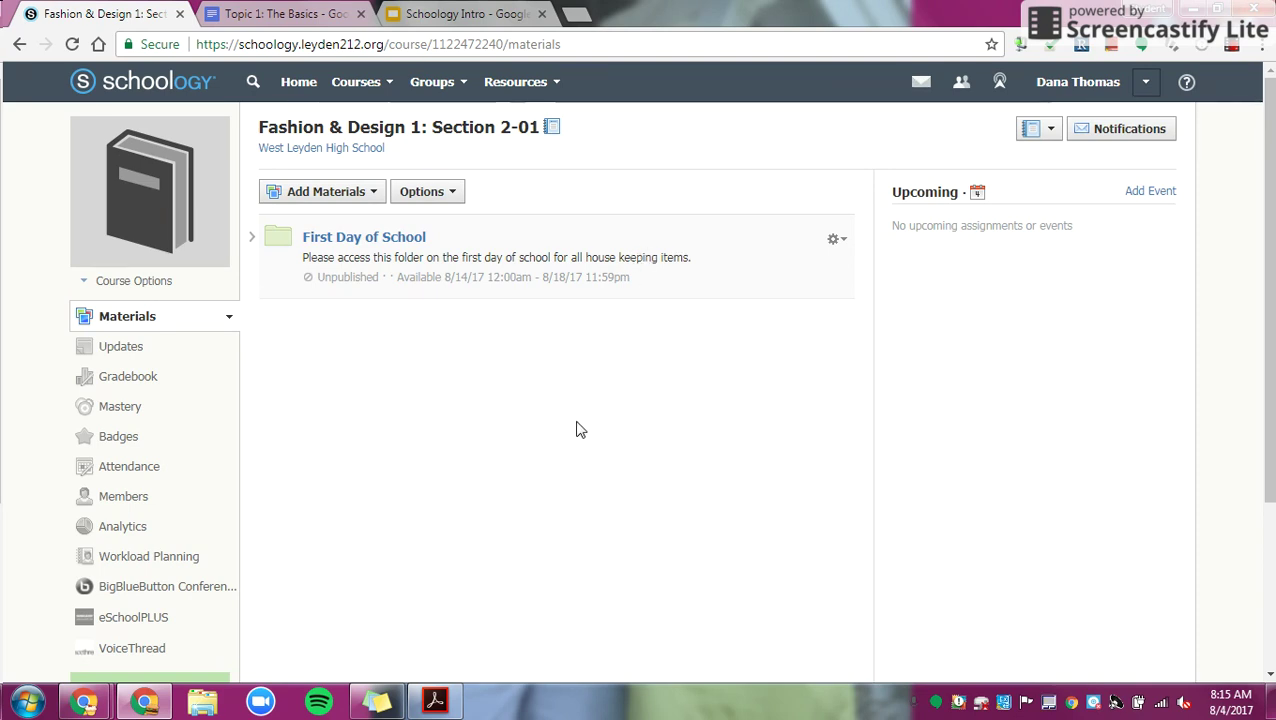
left_click(330, 241)
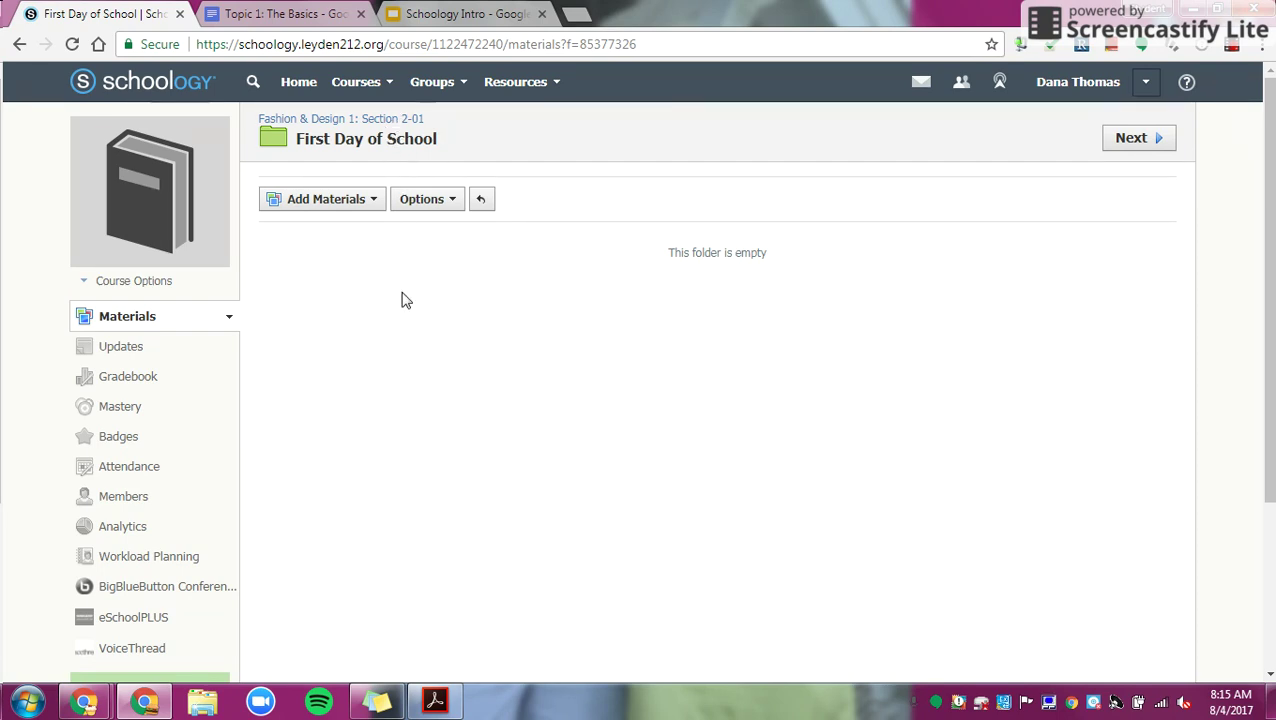
left_click(336, 202)
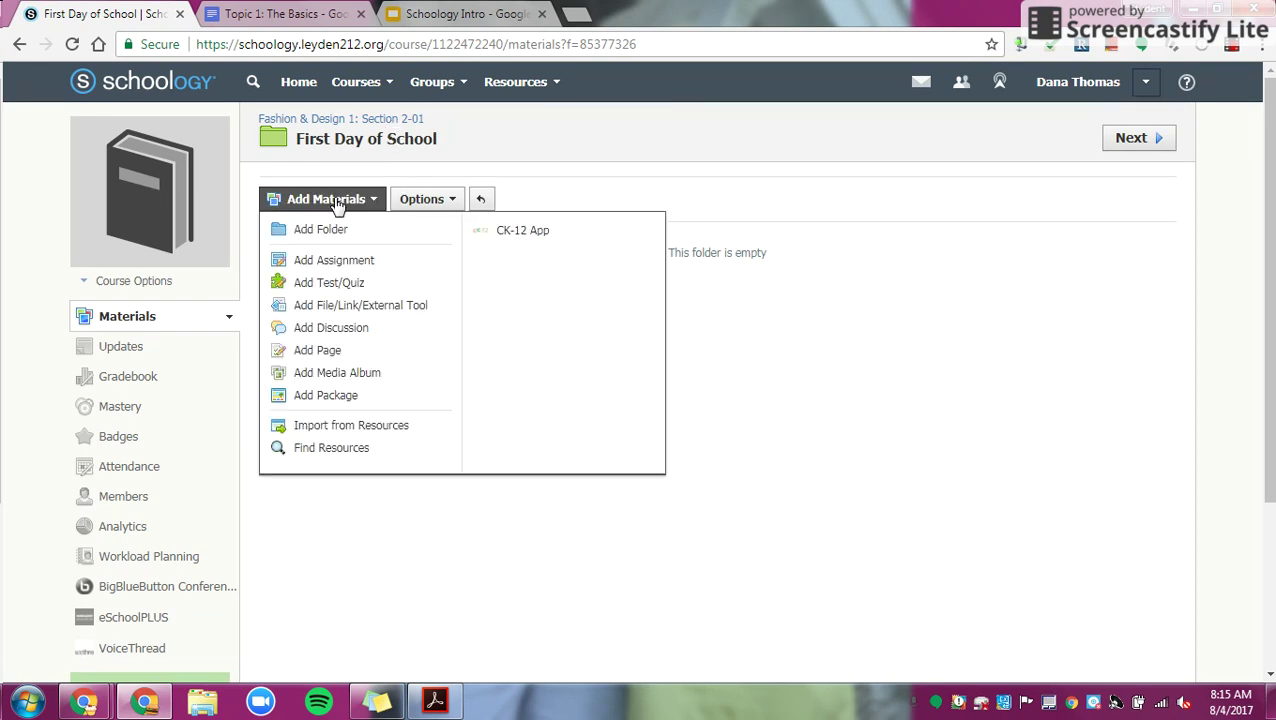
left_click(356, 317)
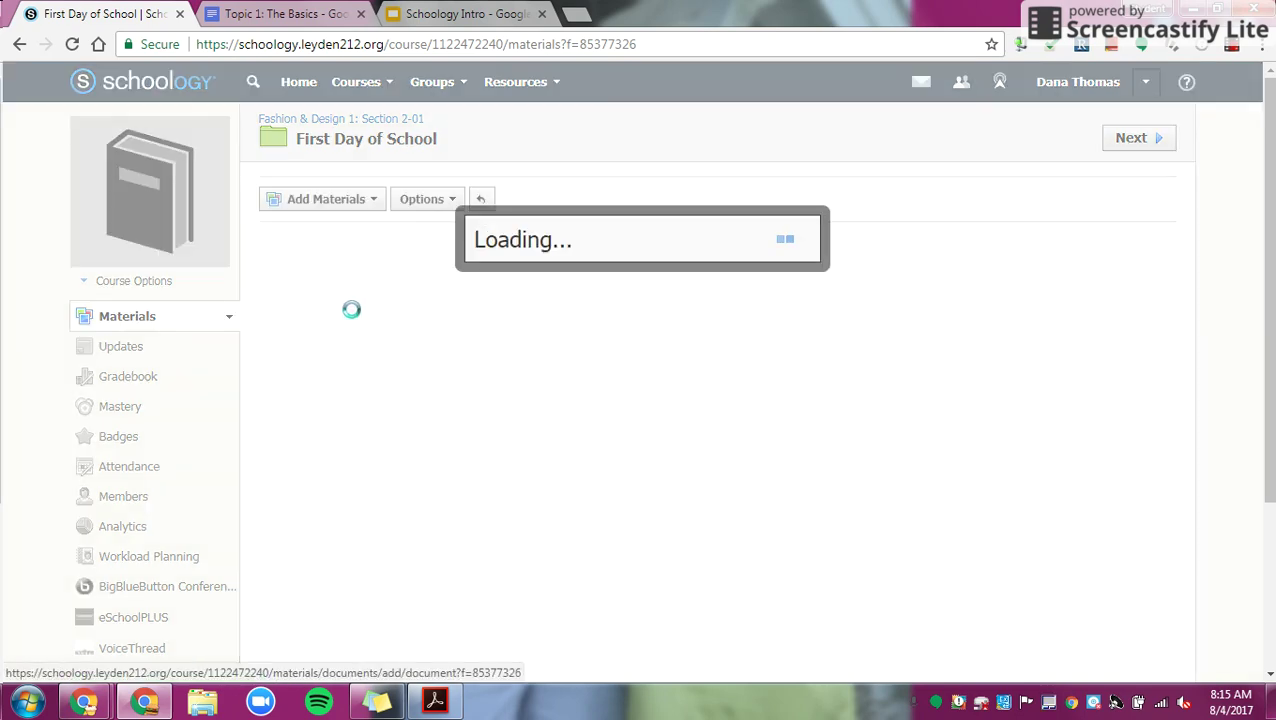
Step: Set up a new link using the URL copied from the open Google Slides presentation, titled "Schoology Intro"
left_click(430, 22)
left_click(428, 52)
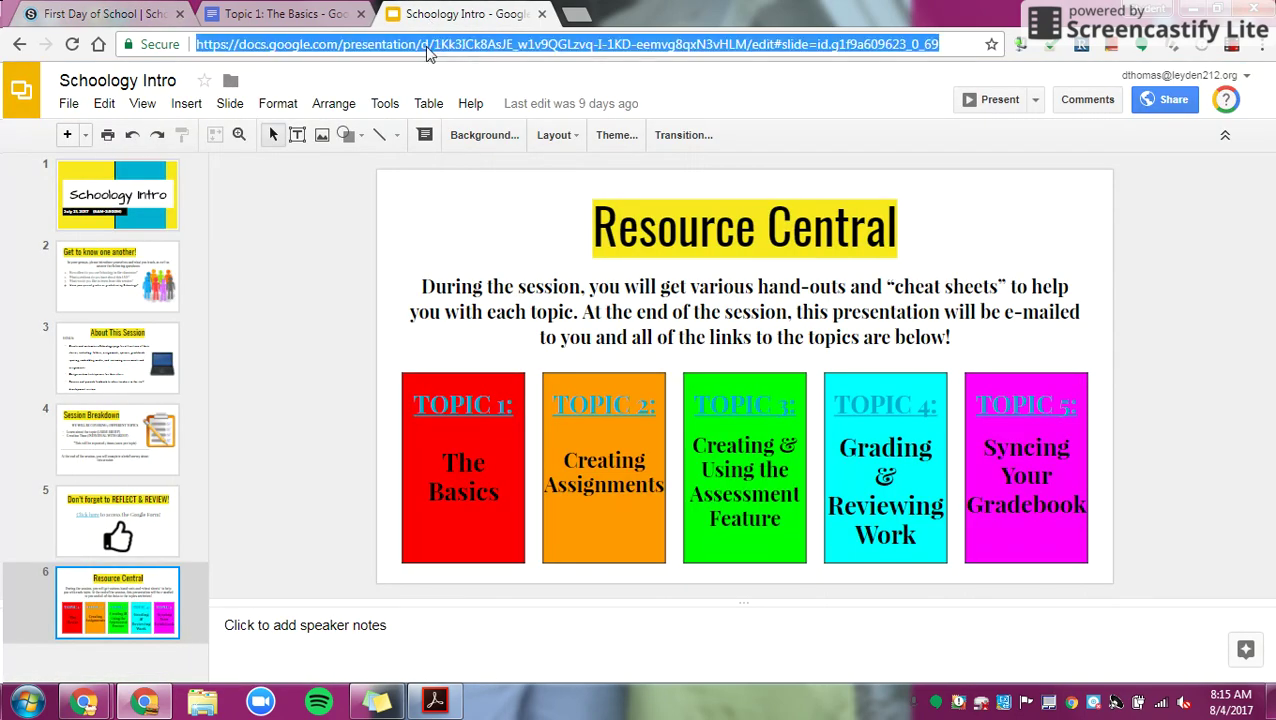
left_click(102, 13)
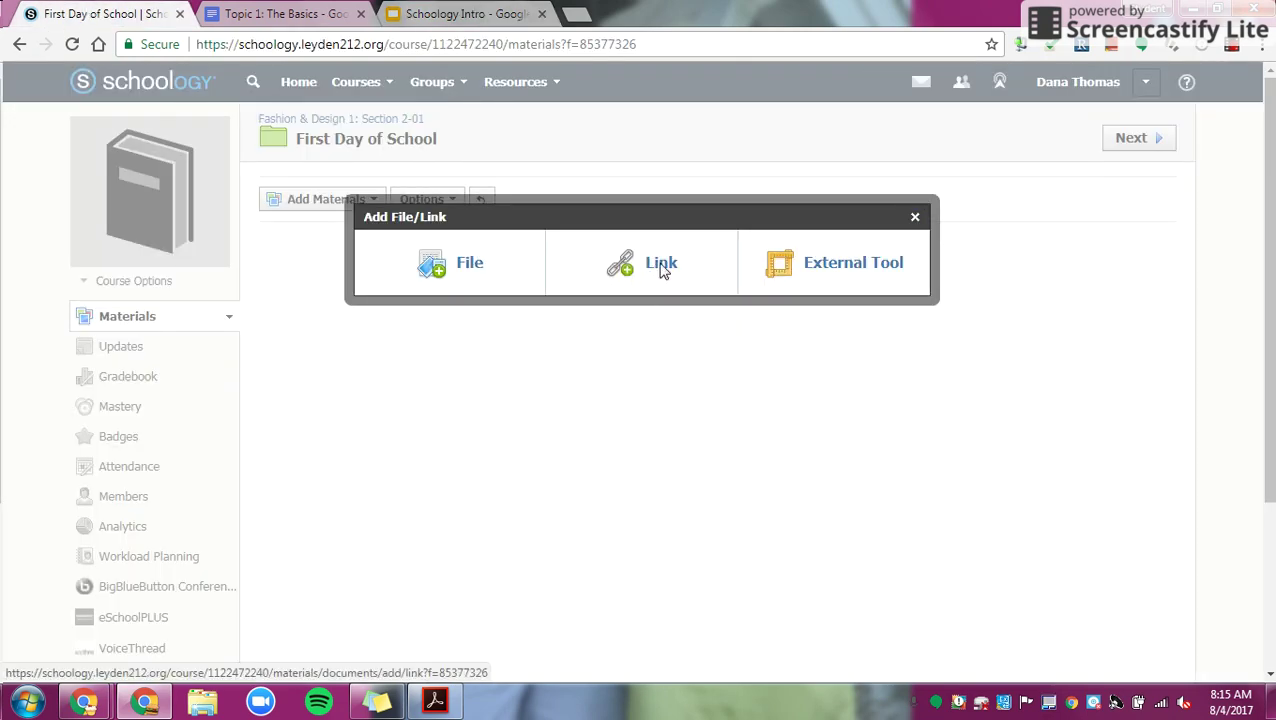
left_click(656, 268)
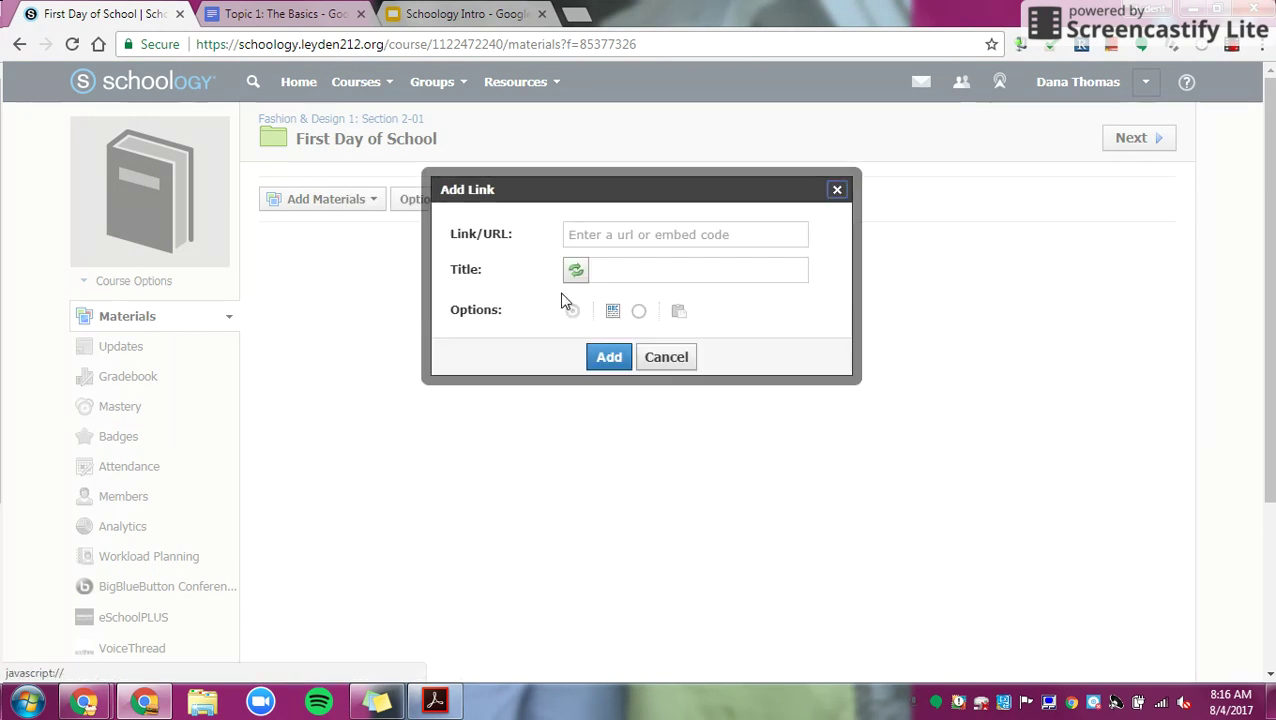
left_click(622, 240)
key("ctrl+v")
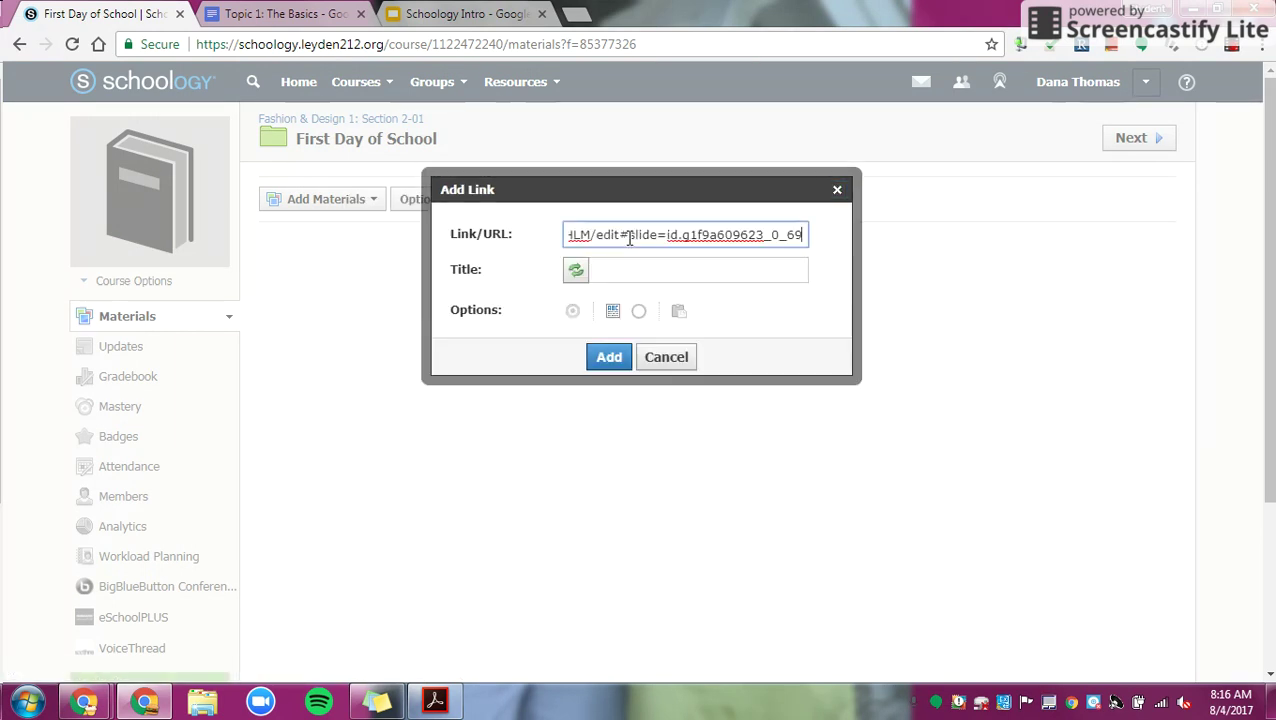
left_click(633, 271)
type("Schoology Intro")
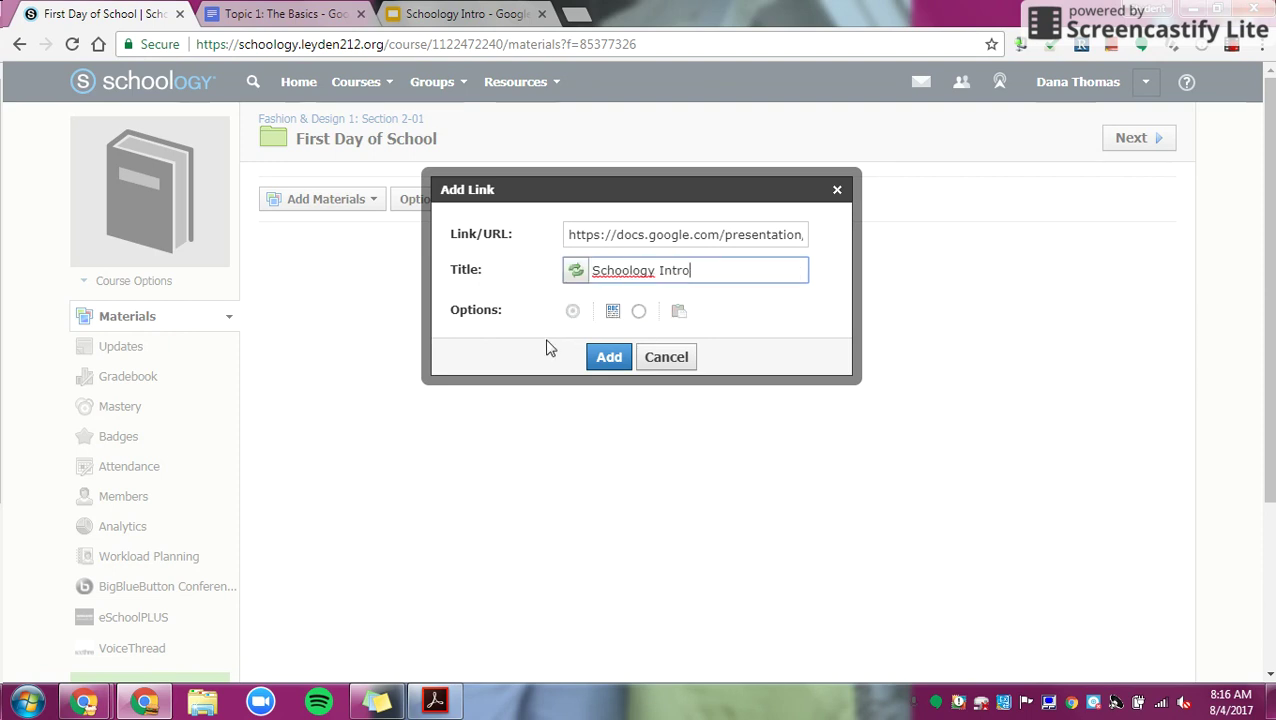
Step: Open the link's learning objectives and look through the standards categories, including the School level of Custom Learning Objectives
left_click(574, 314)
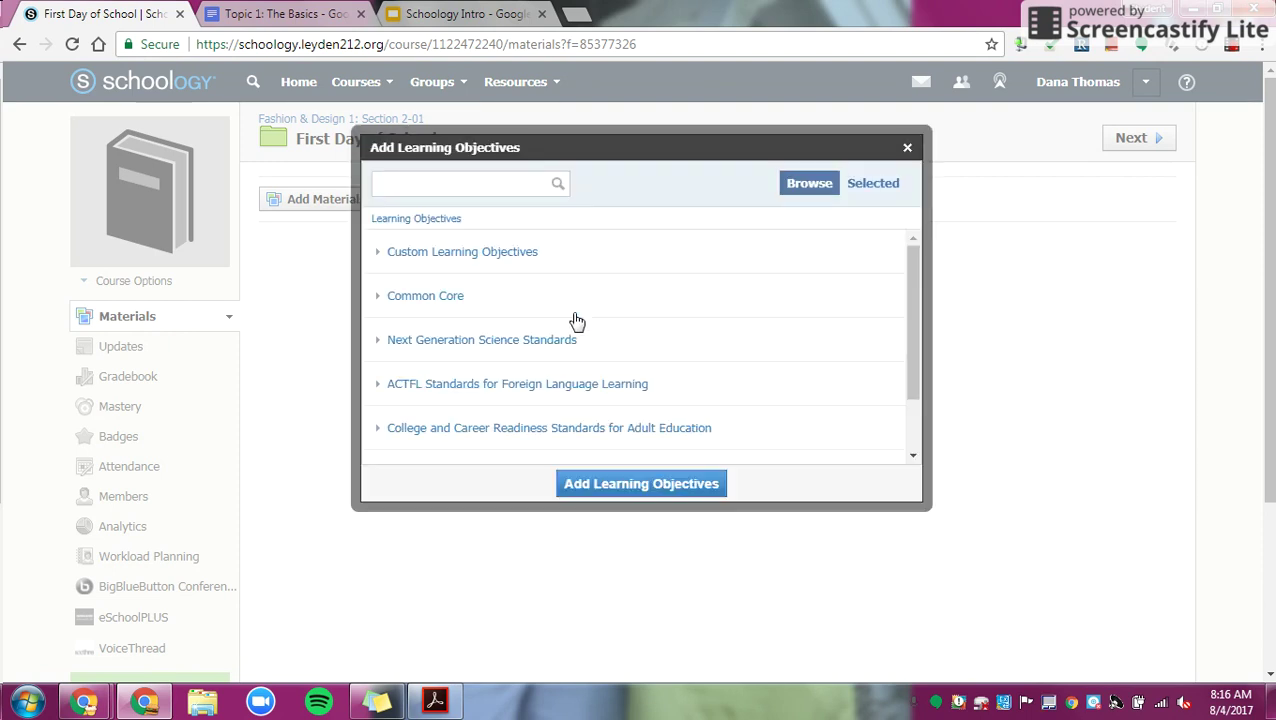
scroll(822, 253, "down", 2)
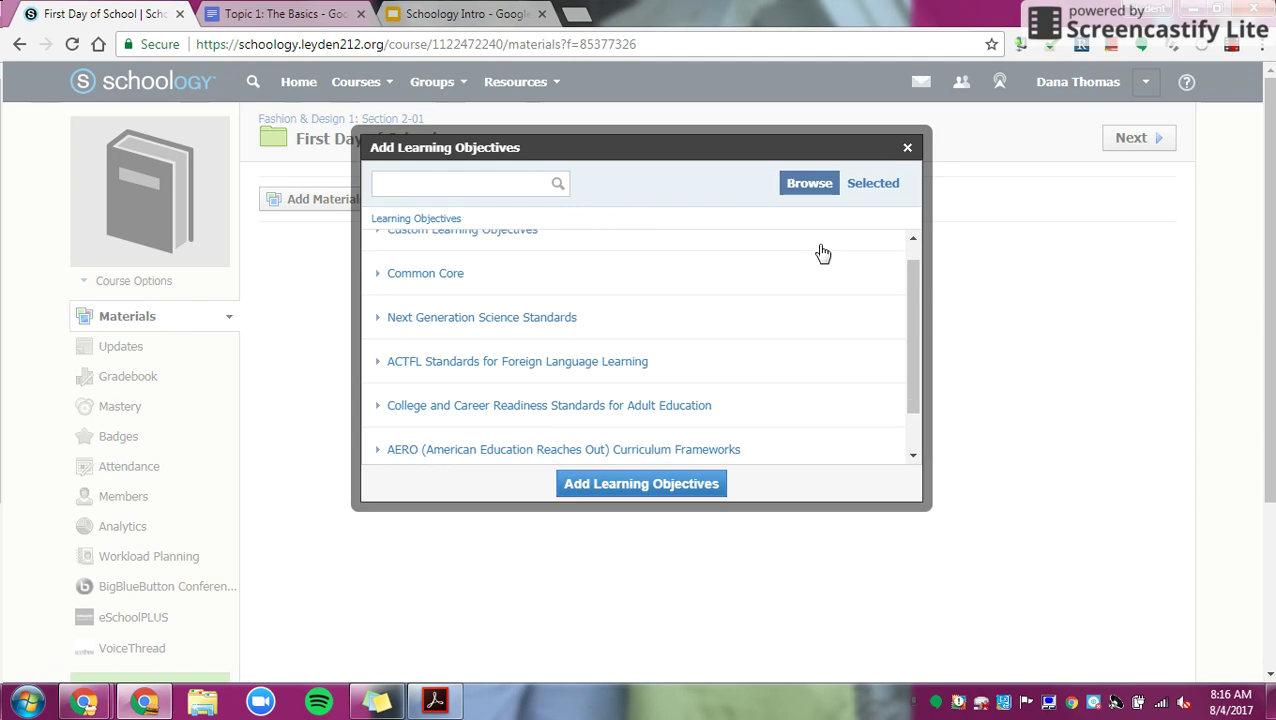
scroll(822, 253, "down", 1)
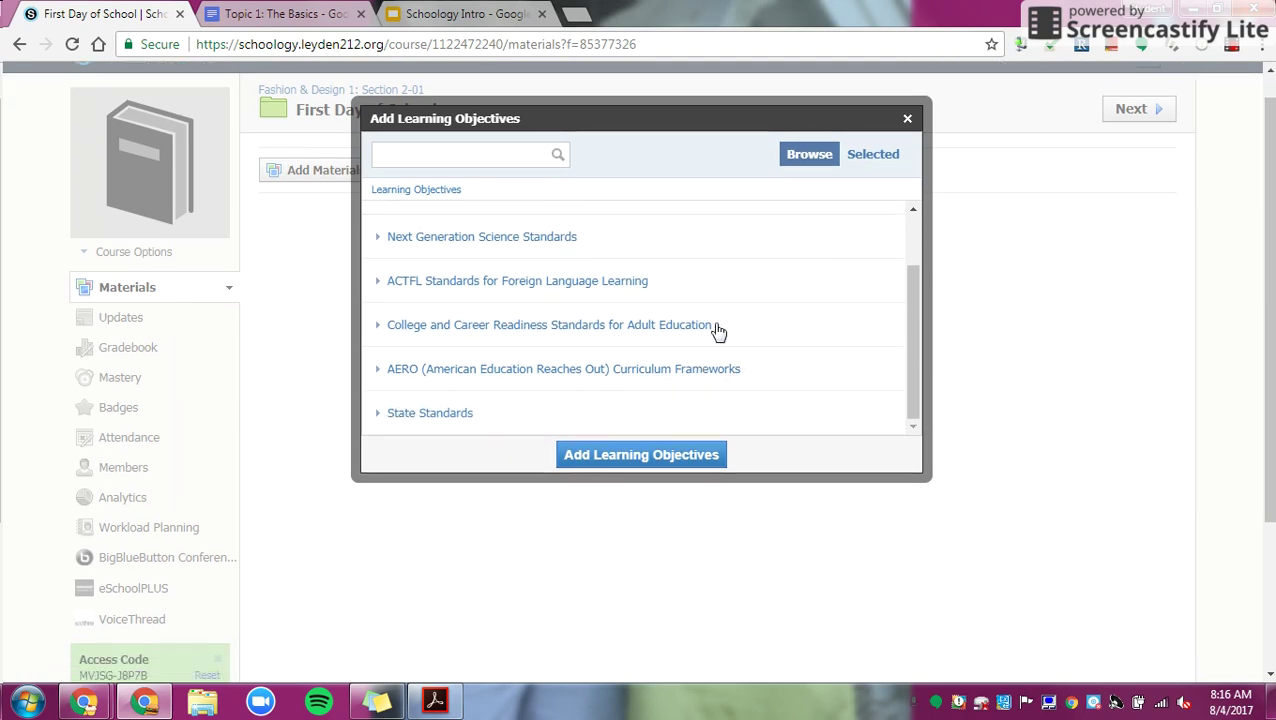
scroll(802, 330, "up", 4)
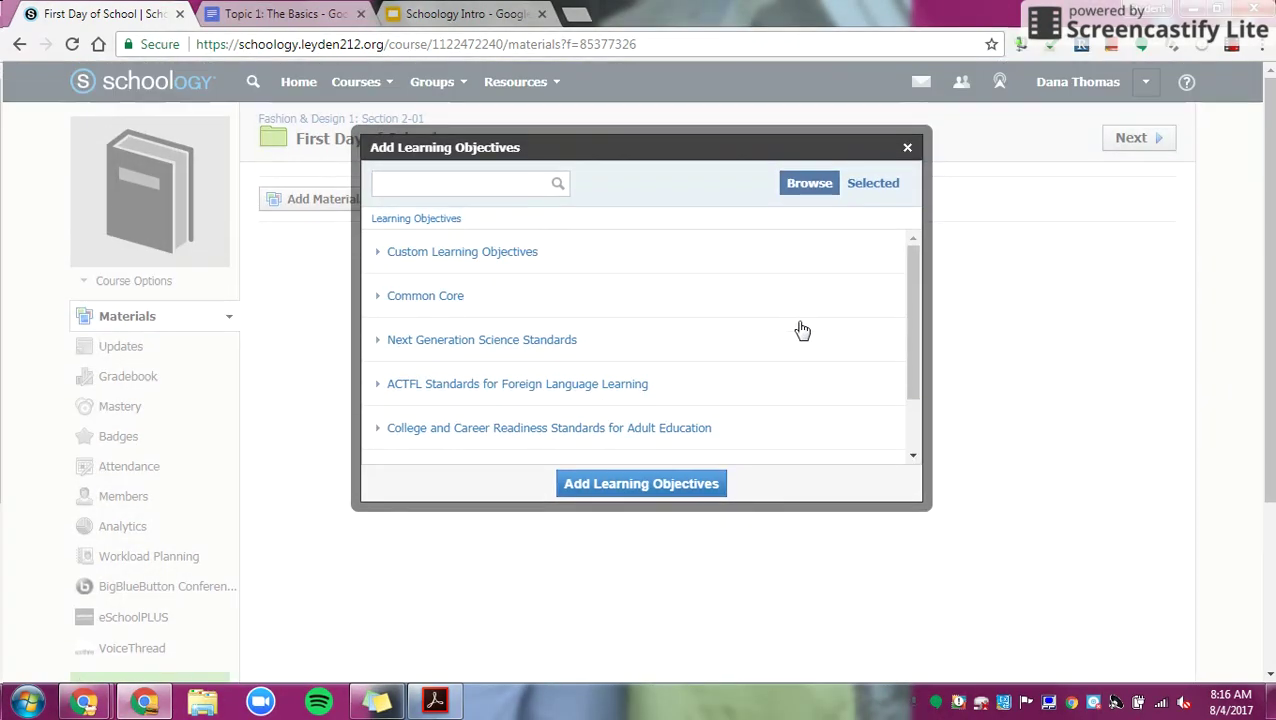
left_click(522, 262)
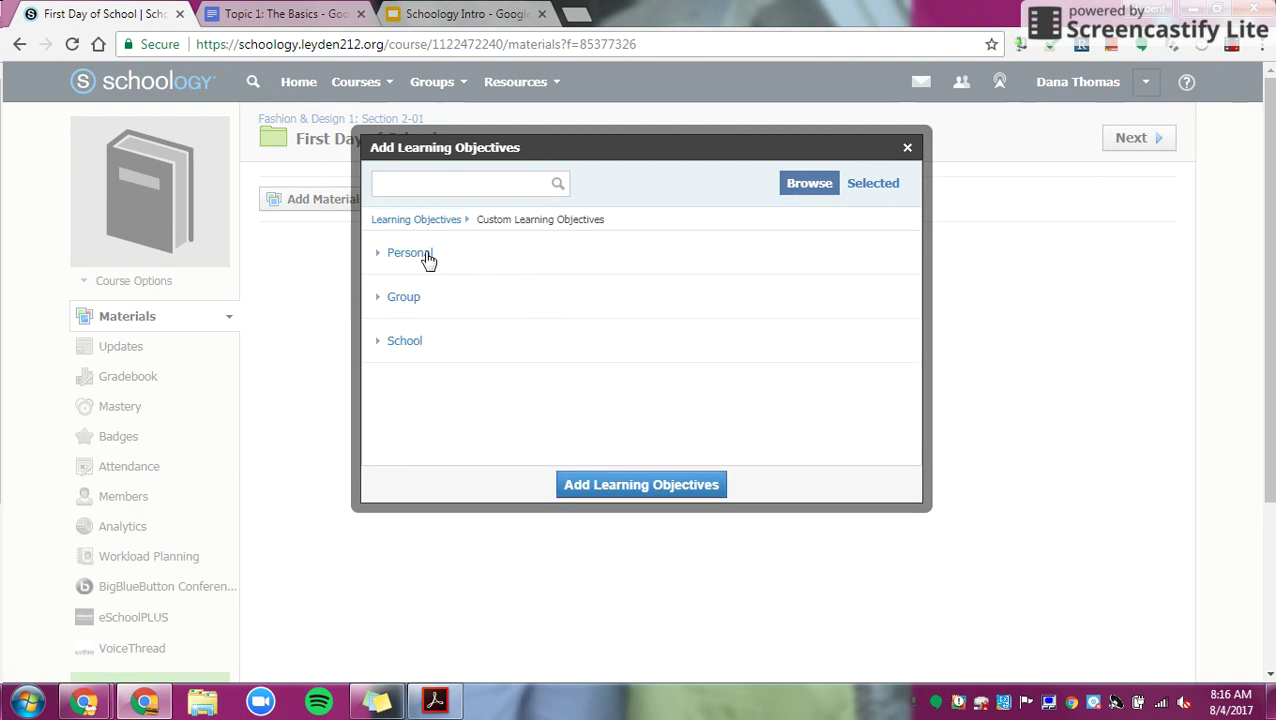
left_click_drag(408, 256, 458, 324)
left_click(404, 340)
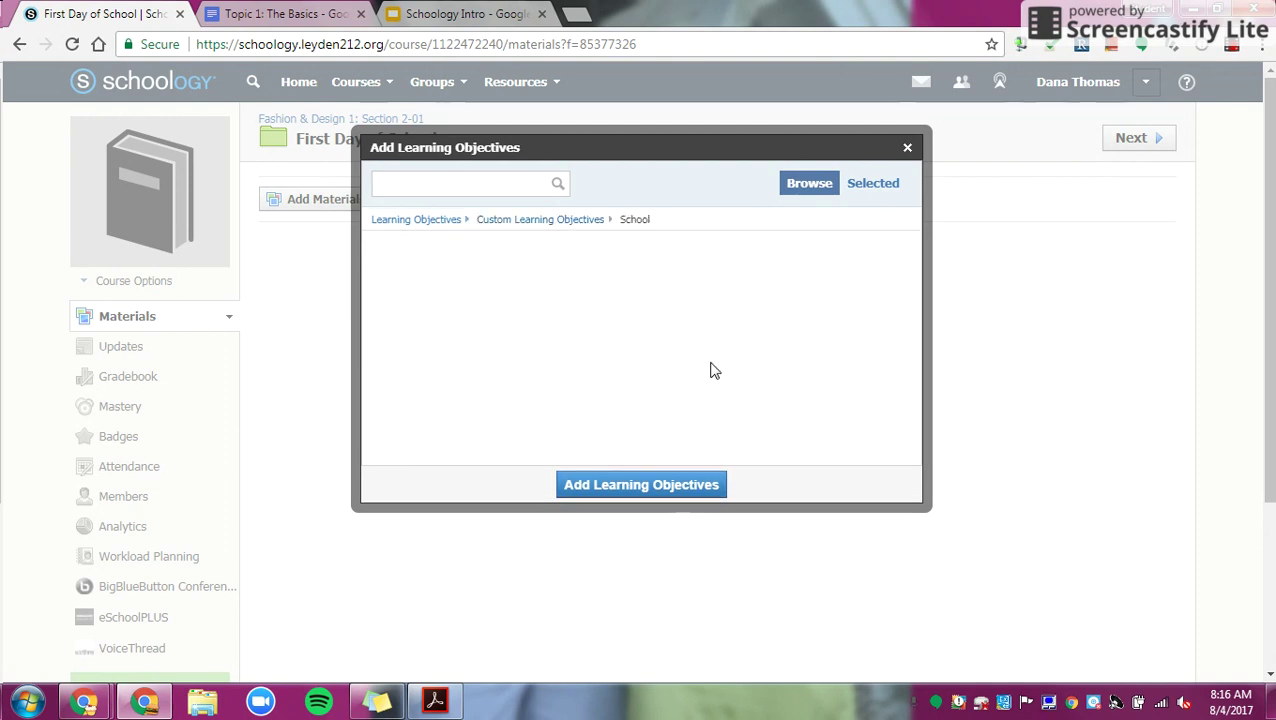
left_click(436, 224)
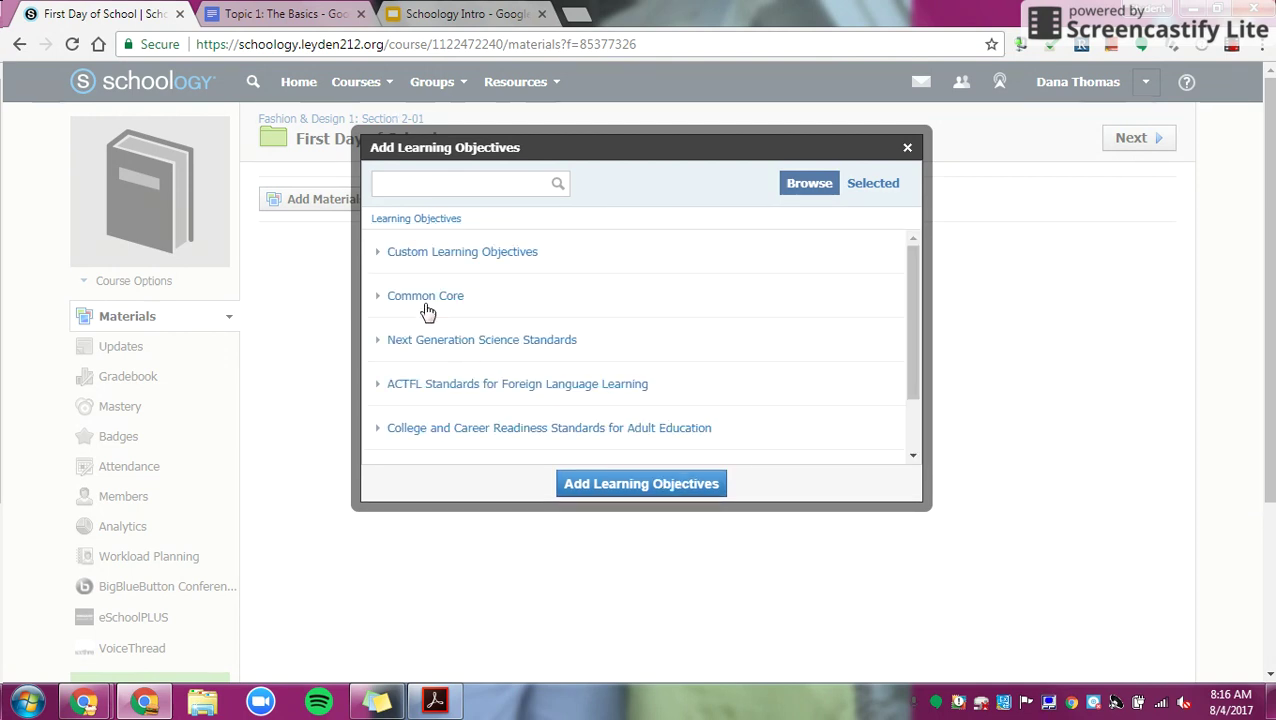
Step: Align the link to Common Core objective CCSS.ELA-Literacy.WHST.9-10.8 from the Grades 9-10 Writing standards and add the link to the folder
left_click(424, 300)
left_click(465, 260)
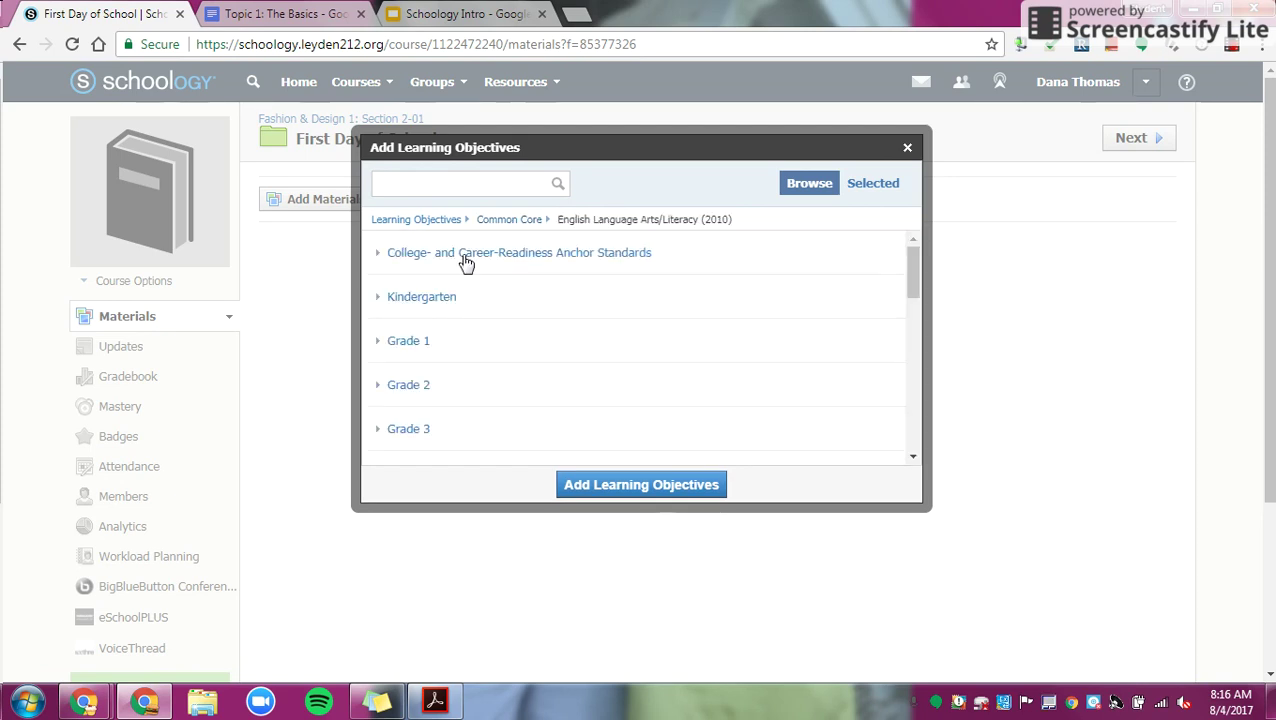
scroll(474, 396, "down", 10)
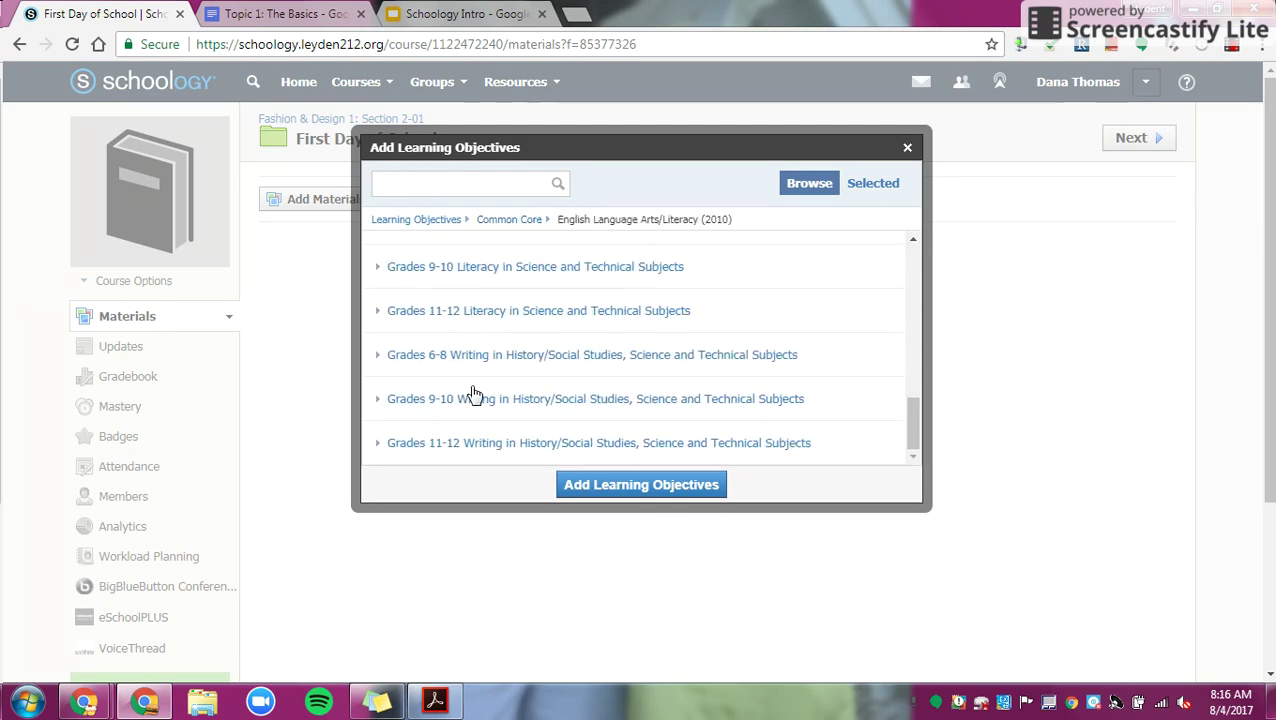
left_click(474, 398)
left_click(437, 276)
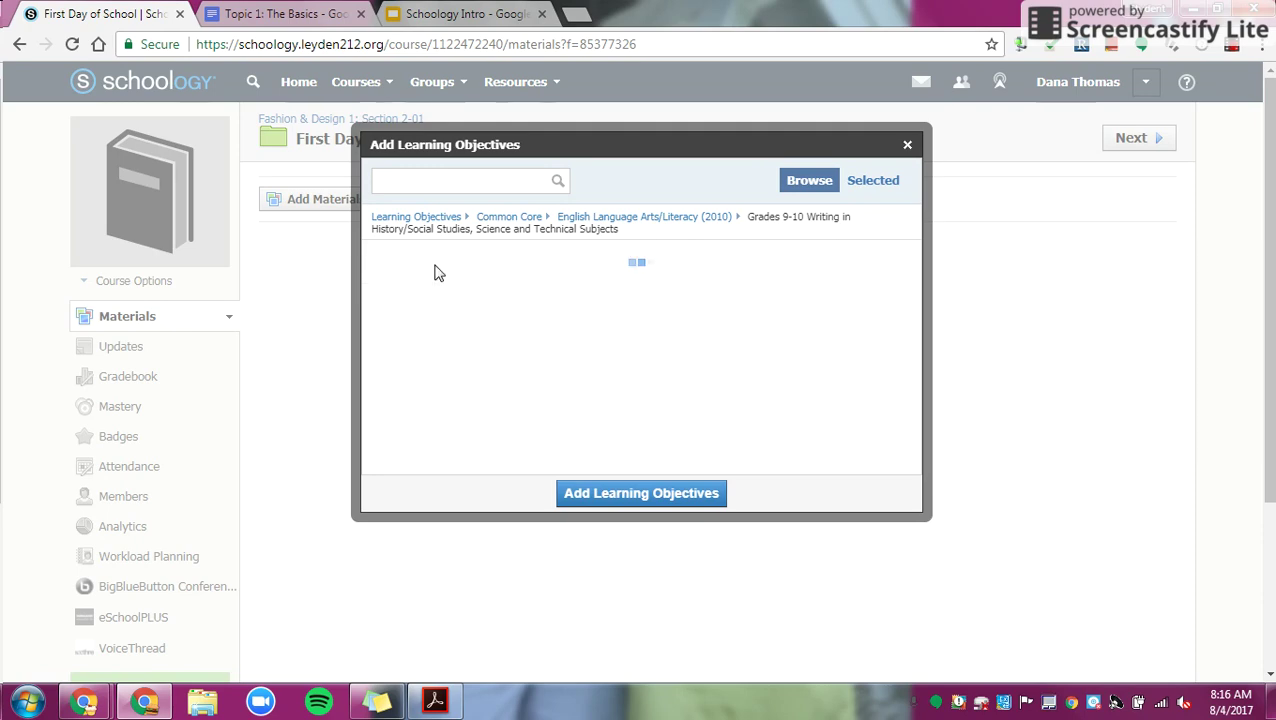
left_click(456, 366)
left_click(456, 358)
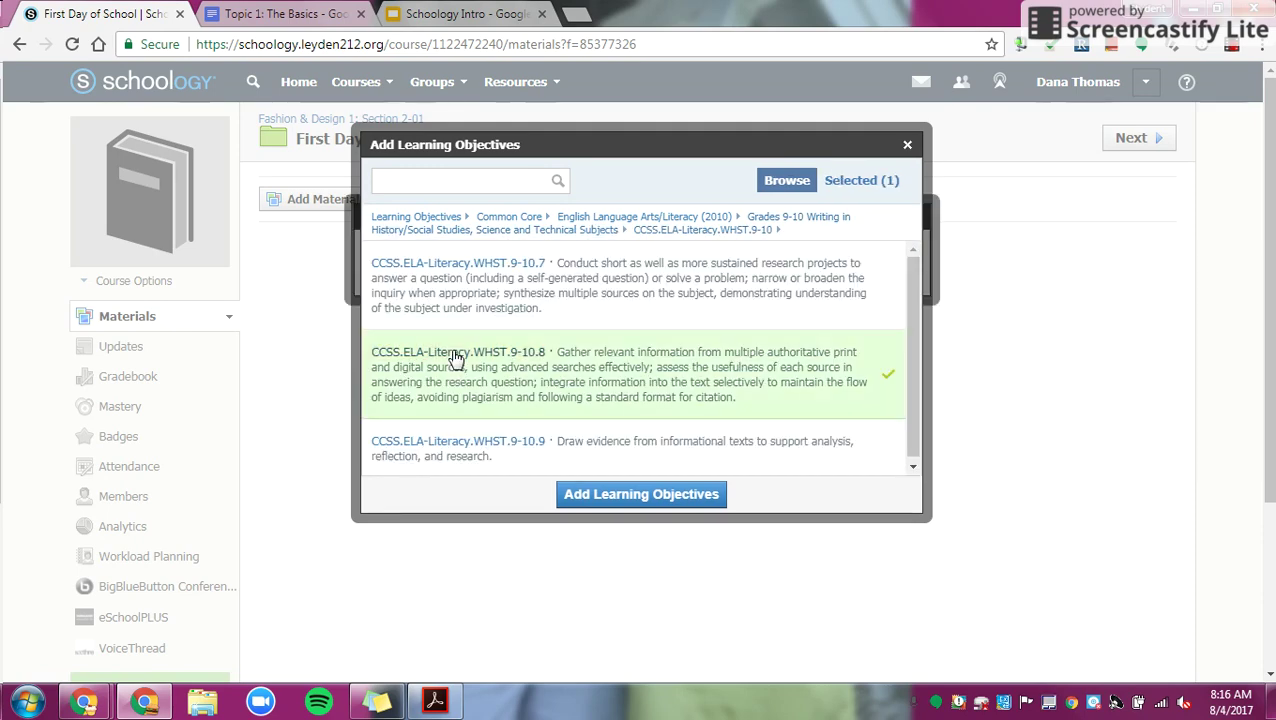
left_click(632, 493)
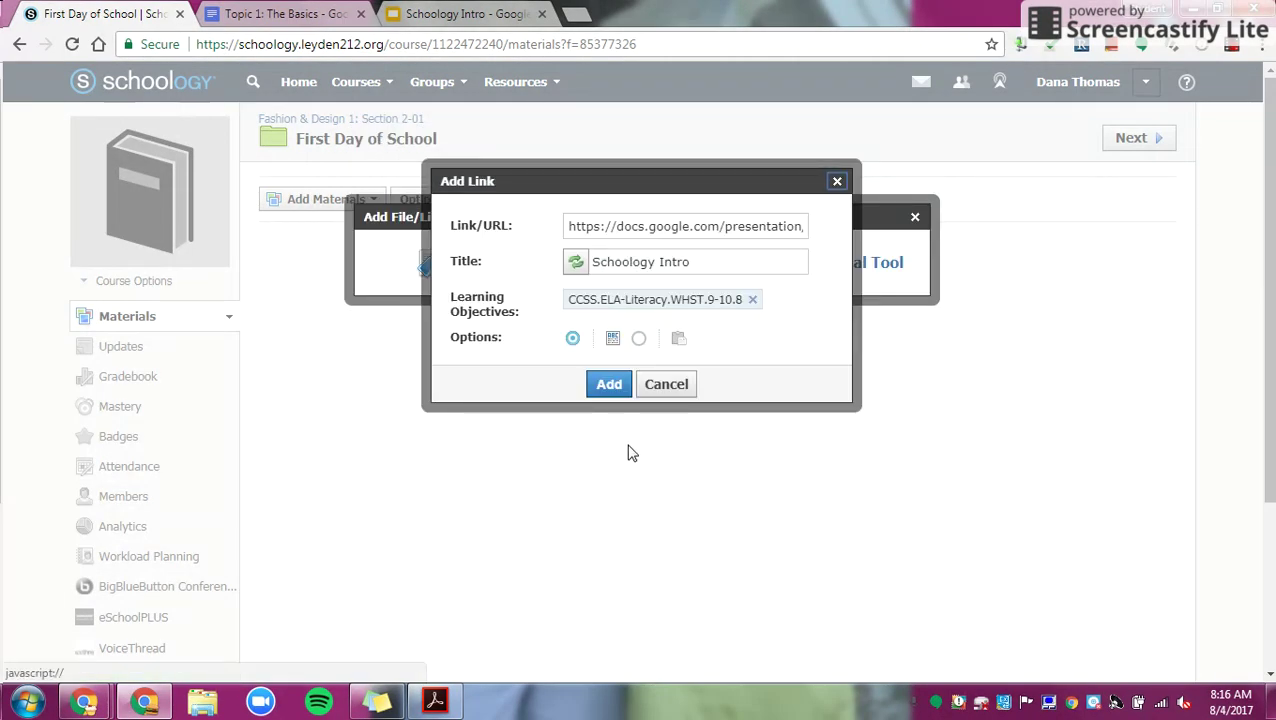
left_click(613, 341)
left_click(604, 386)
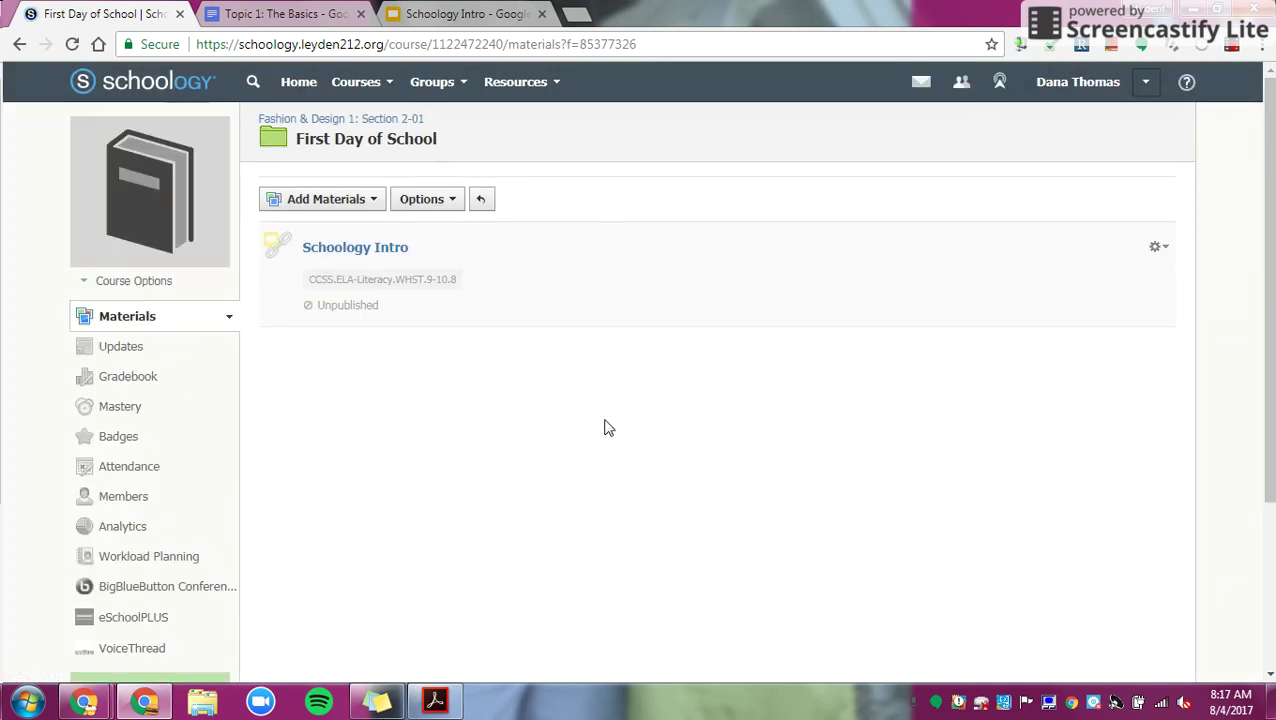
Step: Switch to the Topic 1: The Basics Google Doc and review its screenshots on course appearance, gradebook, adding materials and viewing a unit
left_click(310, 13)
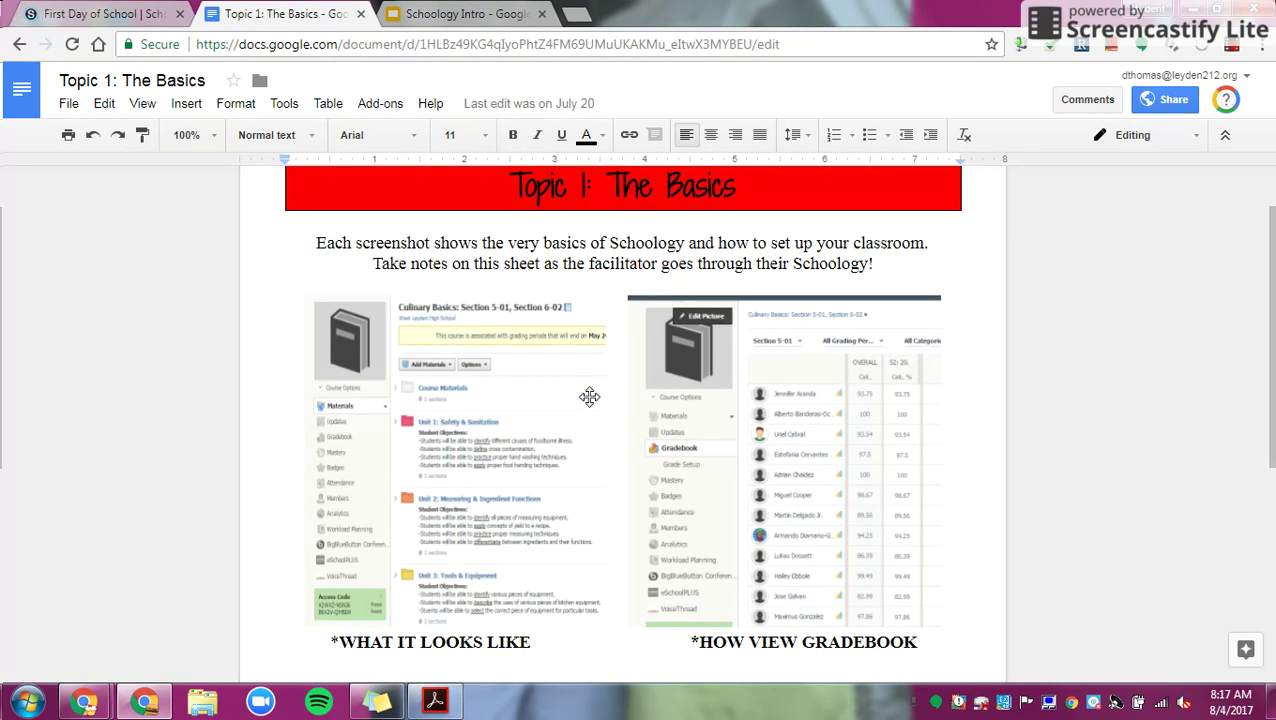
scroll(589, 397, "down", 1)
scroll(541, 490, "down", 3)
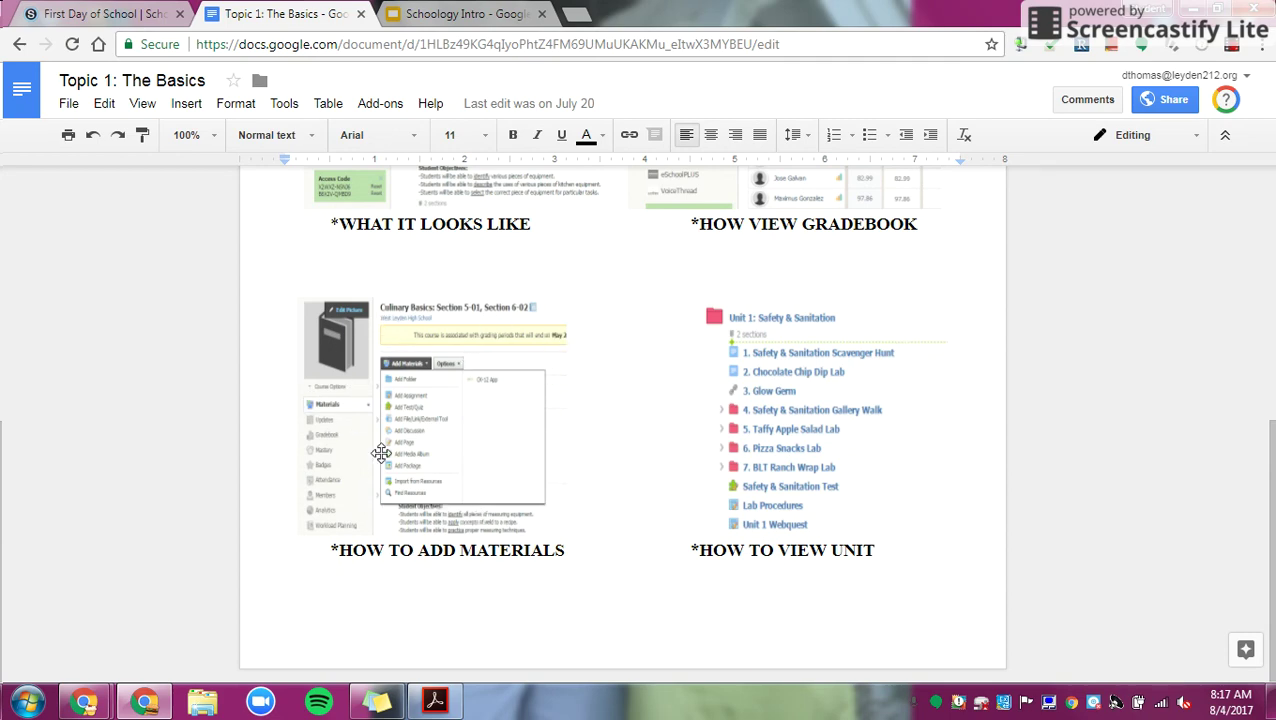
scroll(589, 481, "up", 5)
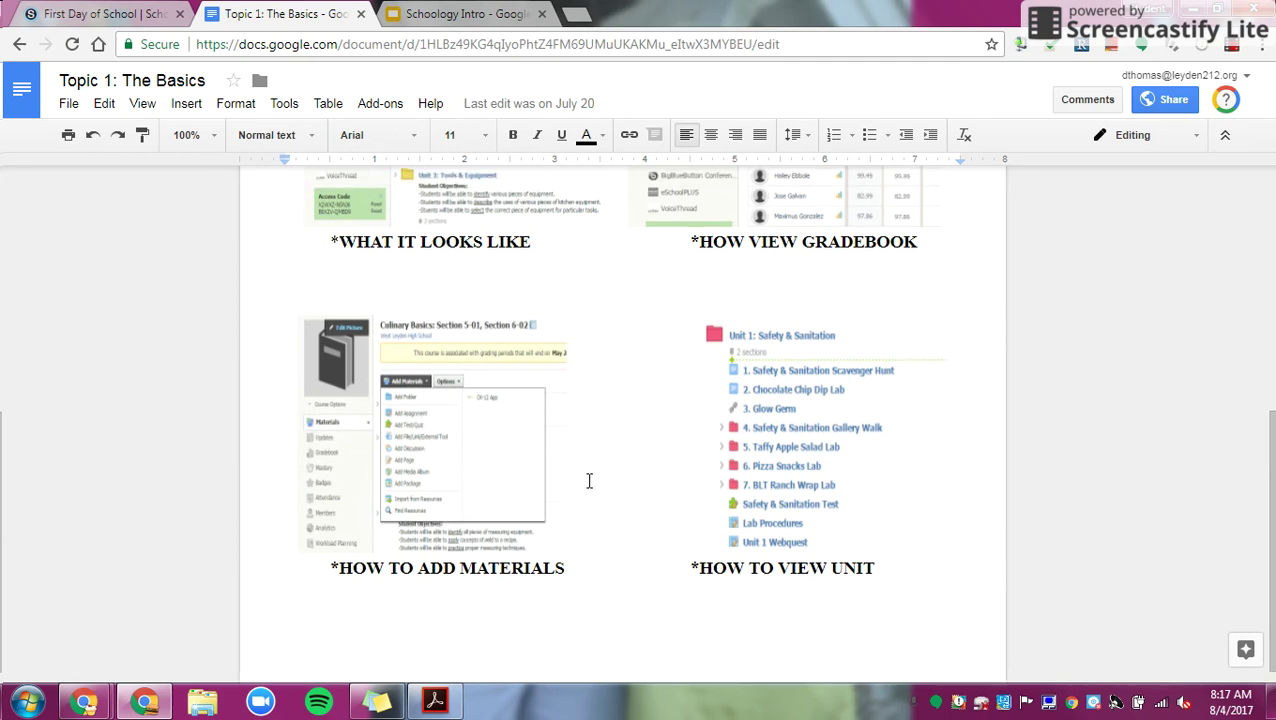
scroll(587, 481, "down", 4)
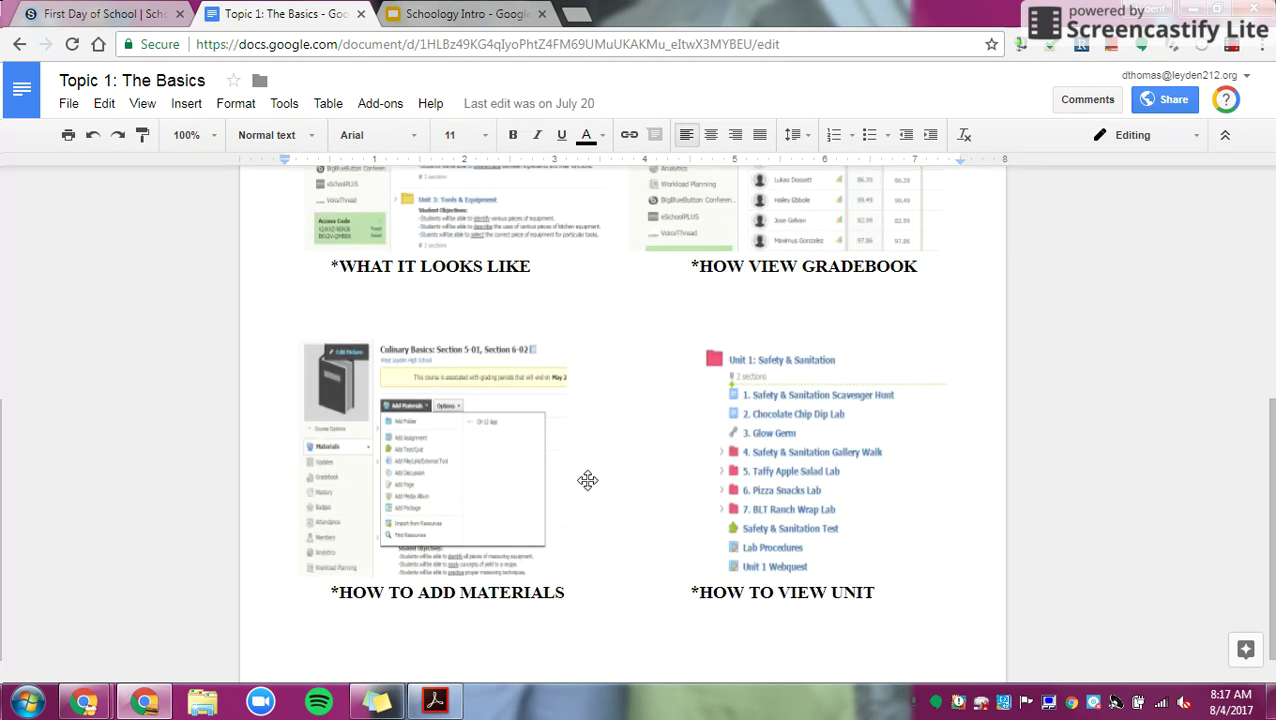
scroll(587, 478, "up", 3)
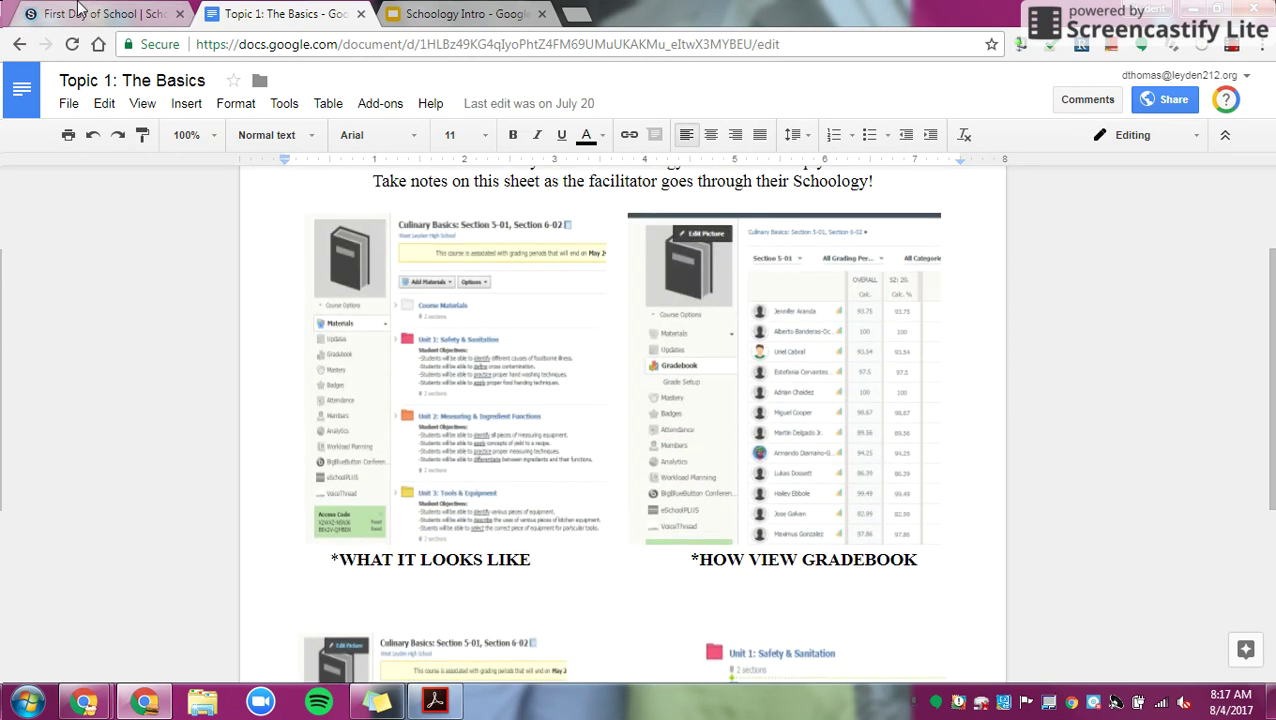
Step: Return to the Schoology course and open its Gradebook
left_click(100, 12)
scroll(444, 450, "down", 2)
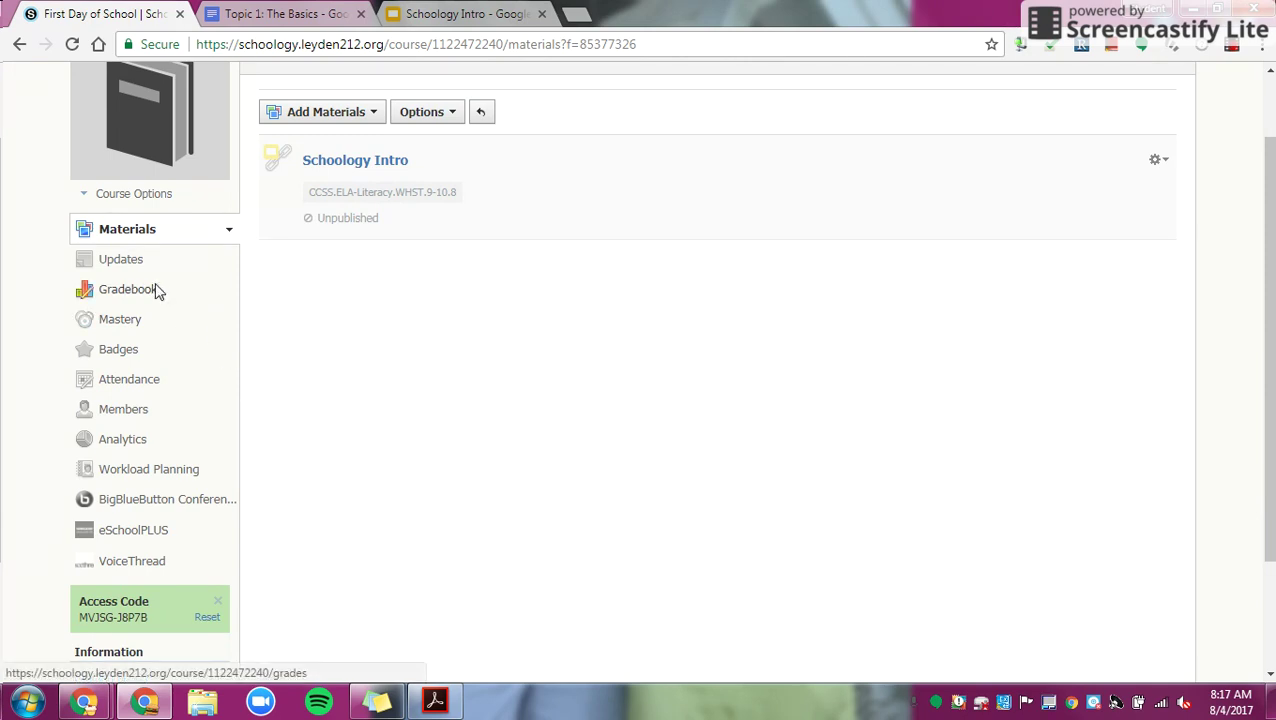
left_click(128, 289)
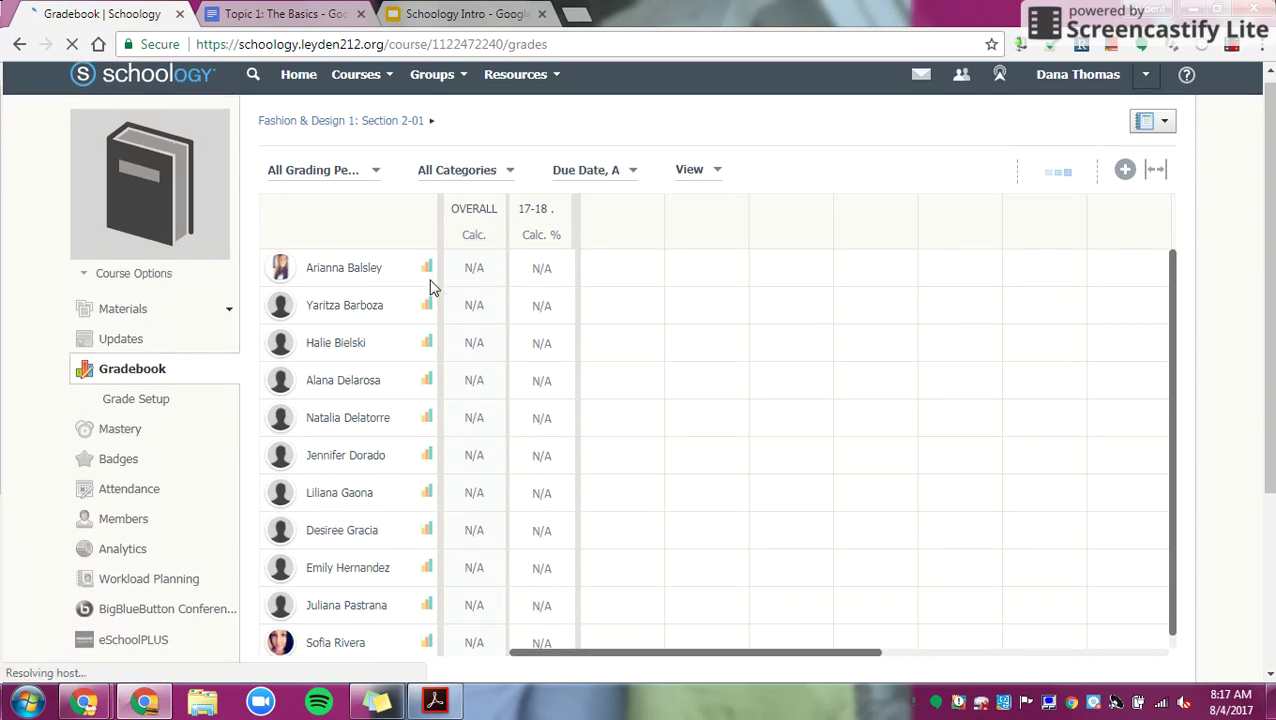
scroll(430, 287, "down", 3)
scroll(433, 285, "up", 2)
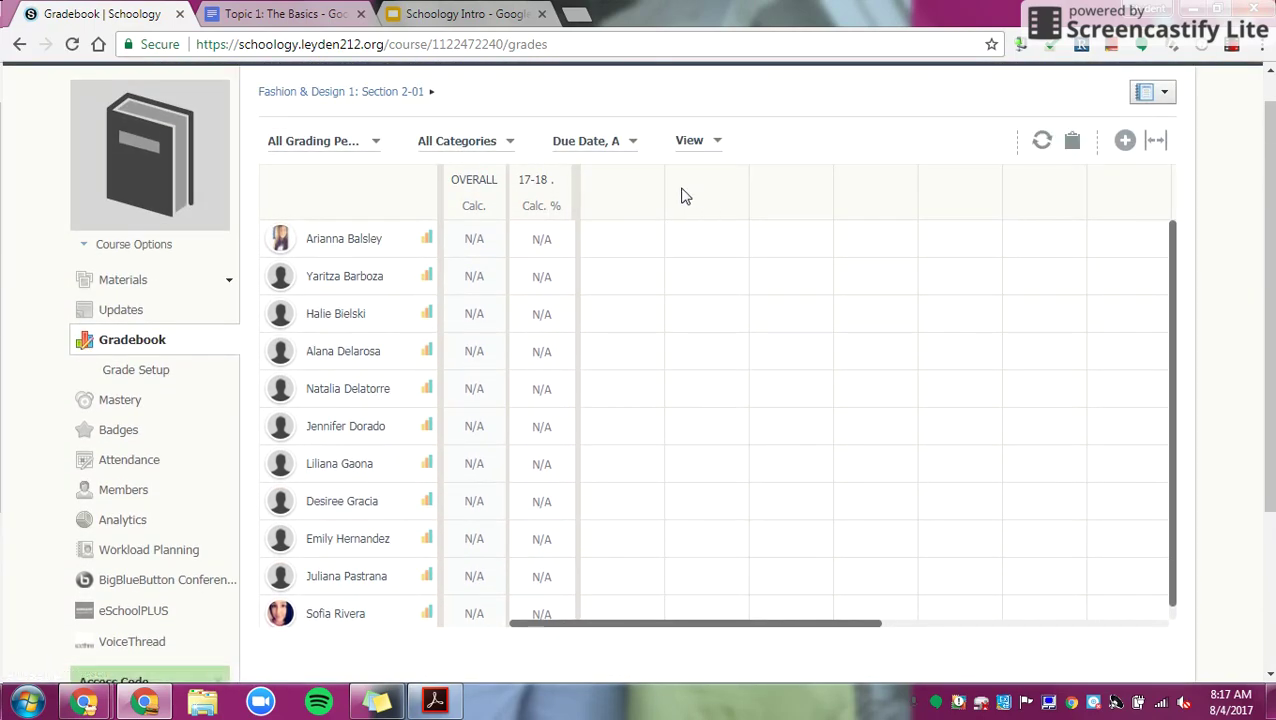
Step: Start a new gradebook assignment named "Participation", due 8/18/17 and worth 10 points
left_click(1124, 148)
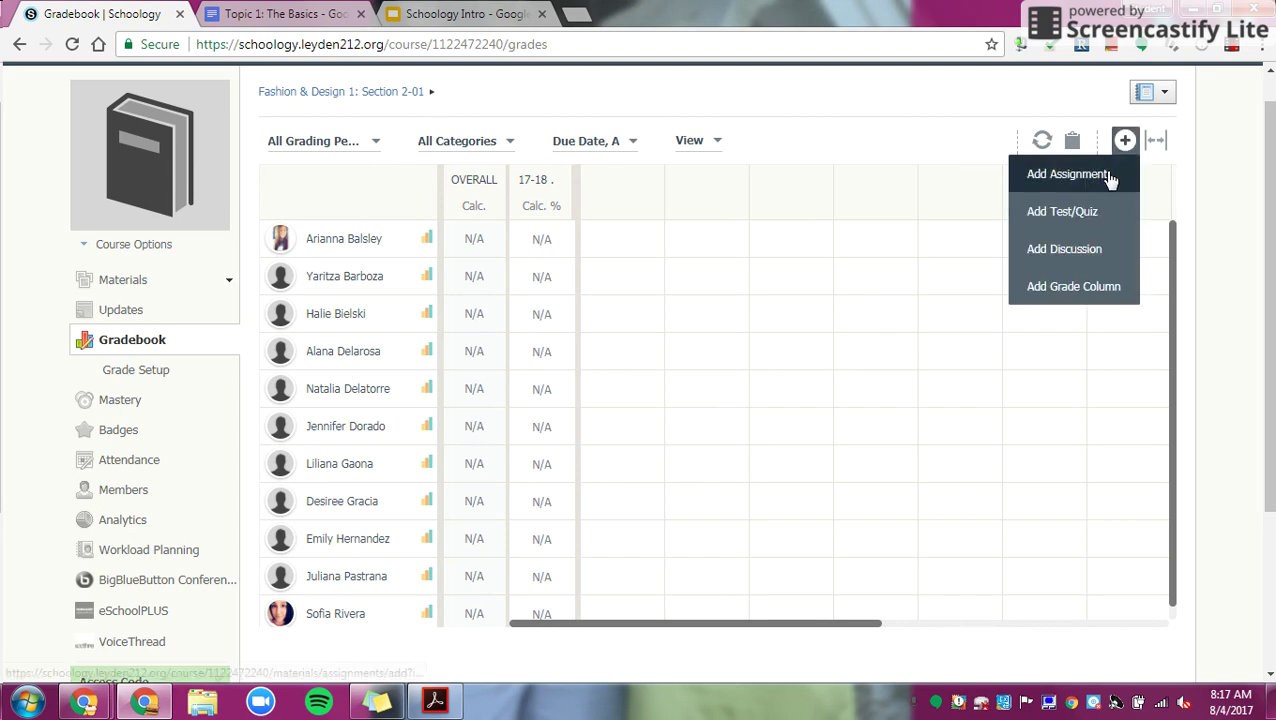
left_click(1106, 173)
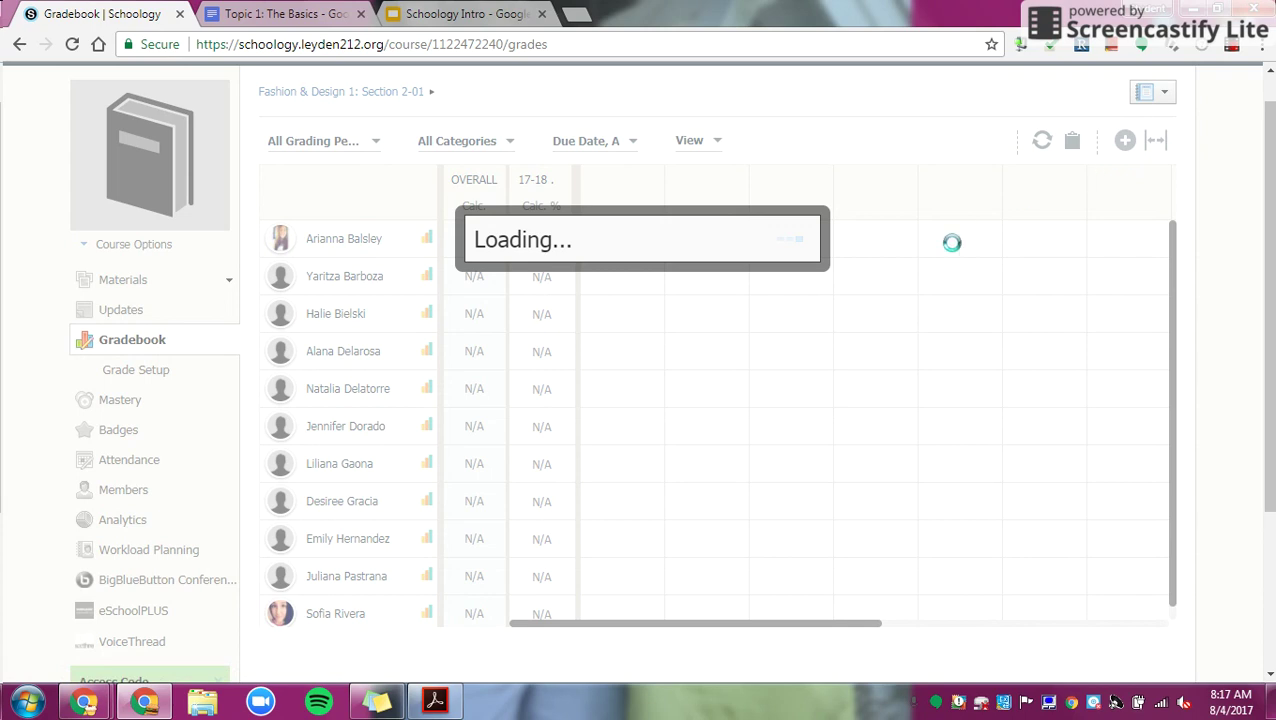
type("Participation")
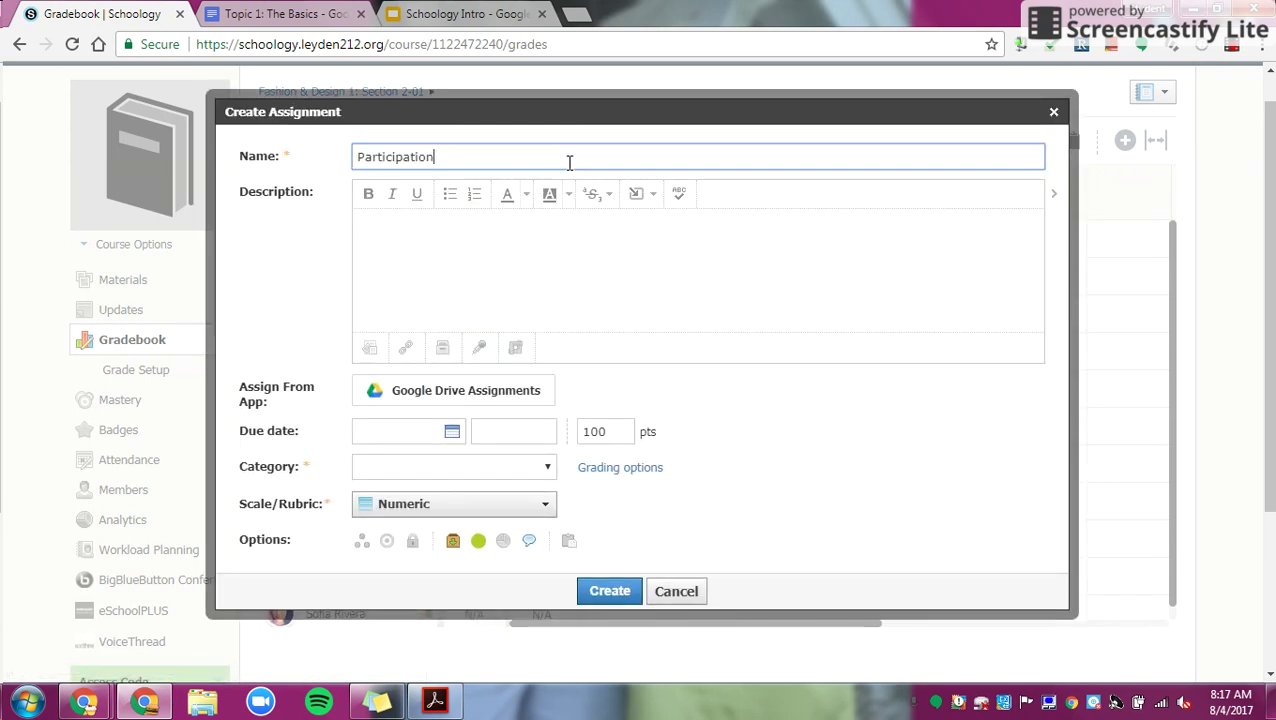
left_click(448, 432)
left_click(552, 558)
left_click(614, 431)
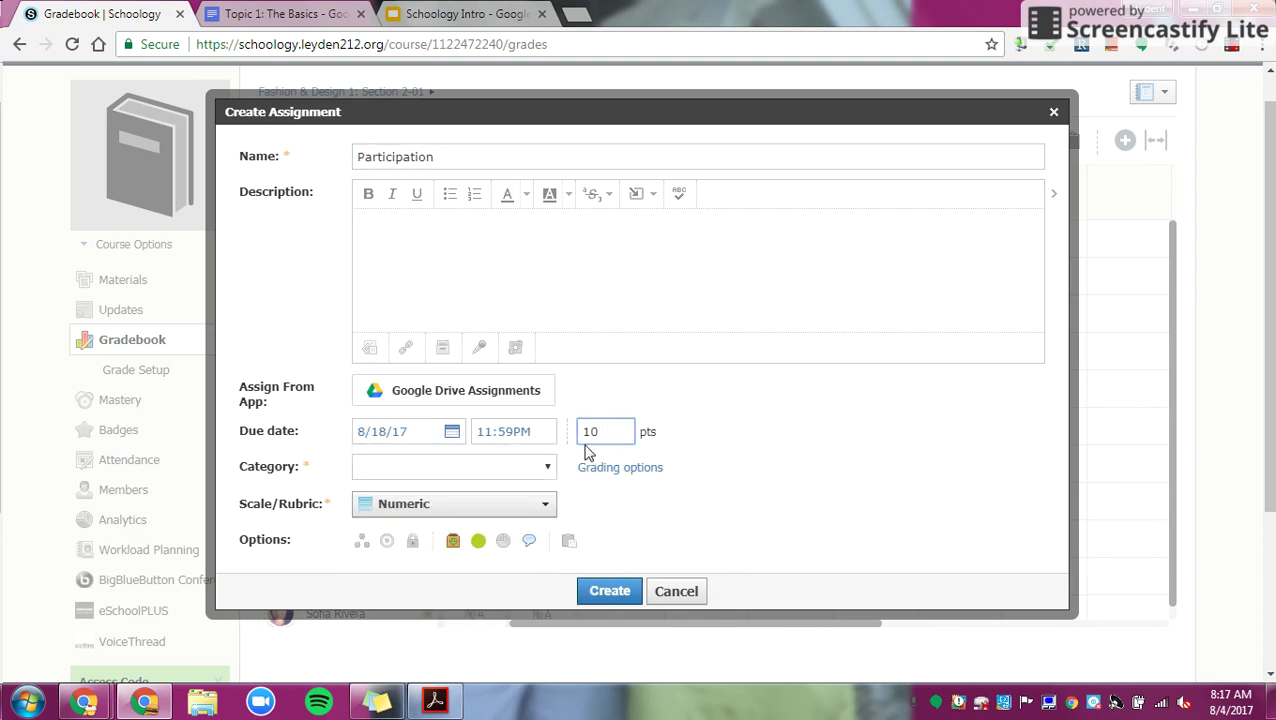
Step: Set the Participation assignment's category to Ungraded and create the assignment
left_click(525, 468)
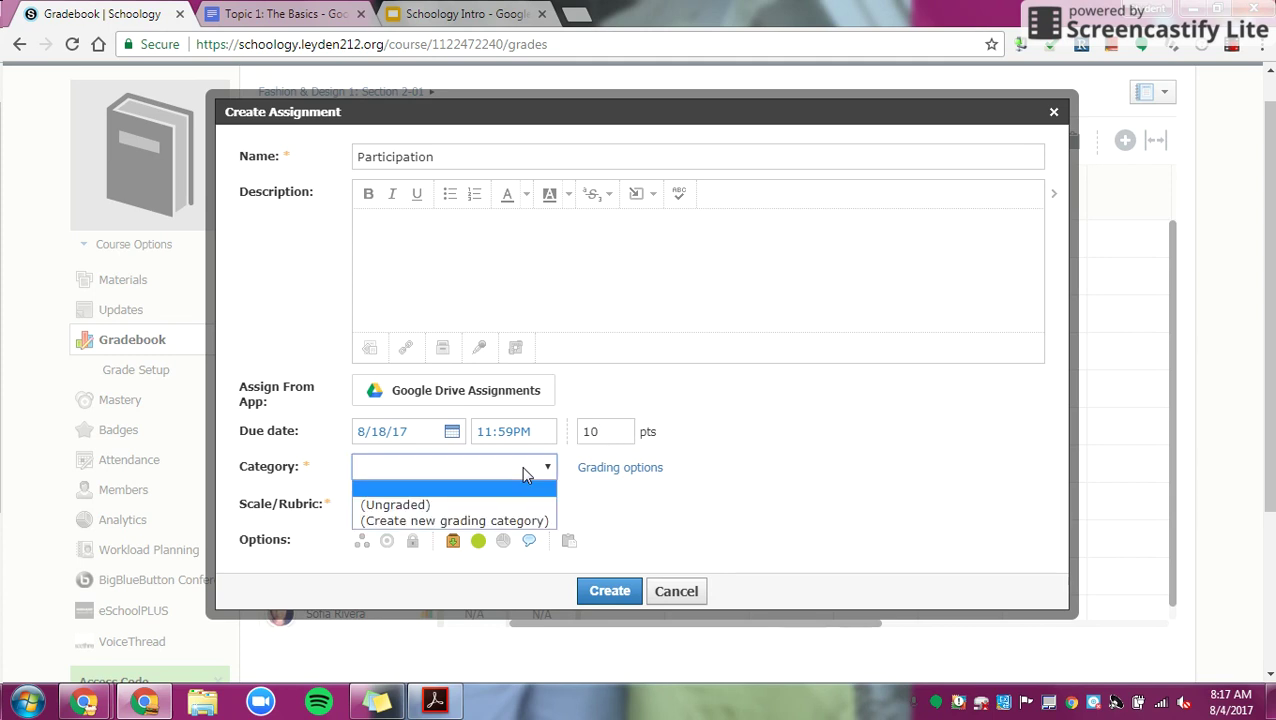
left_click(480, 505)
left_click(597, 431)
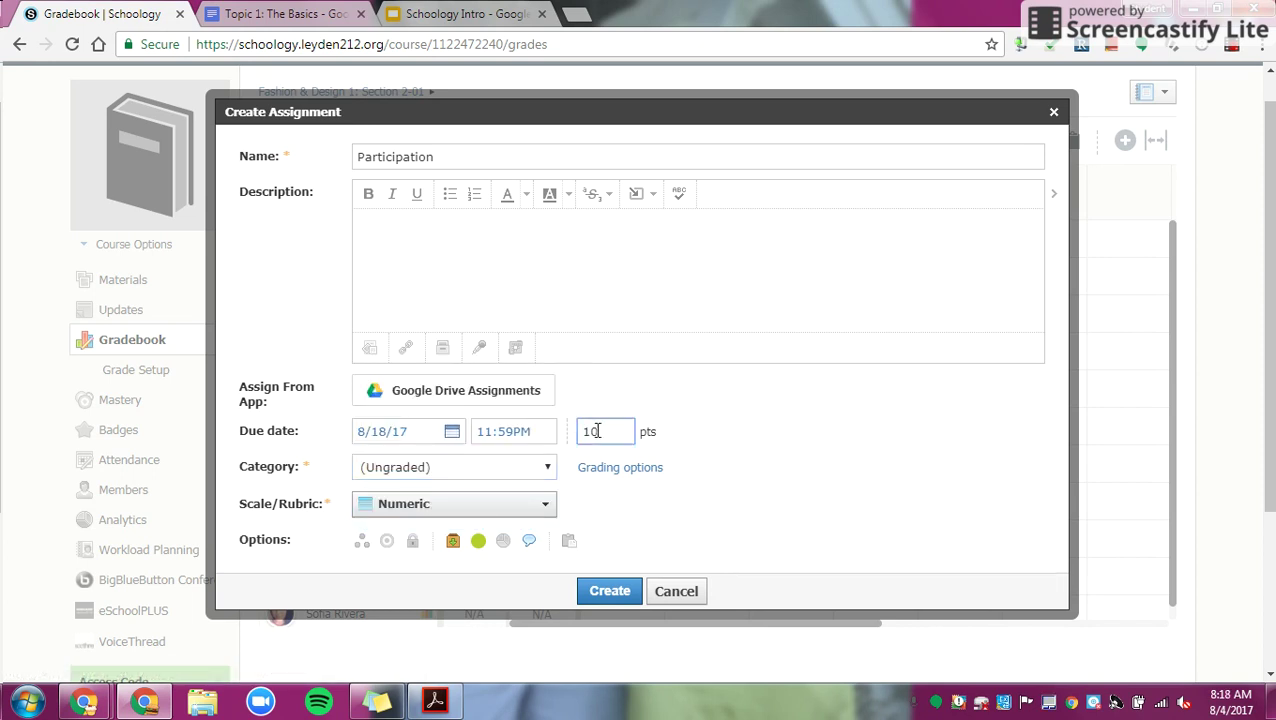
left_click(632, 514)
left_click(610, 590)
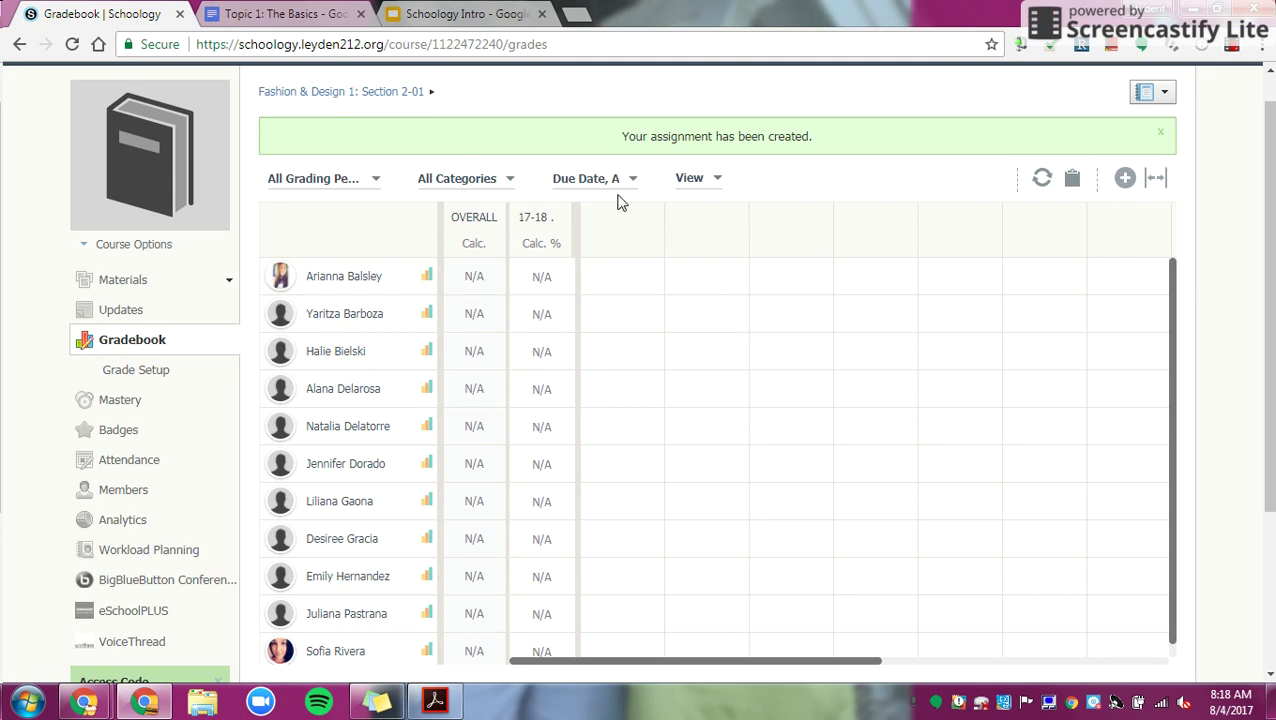
Step: Examine the gradebook's grading period, category, sort order and view options
left_click(387, 188)
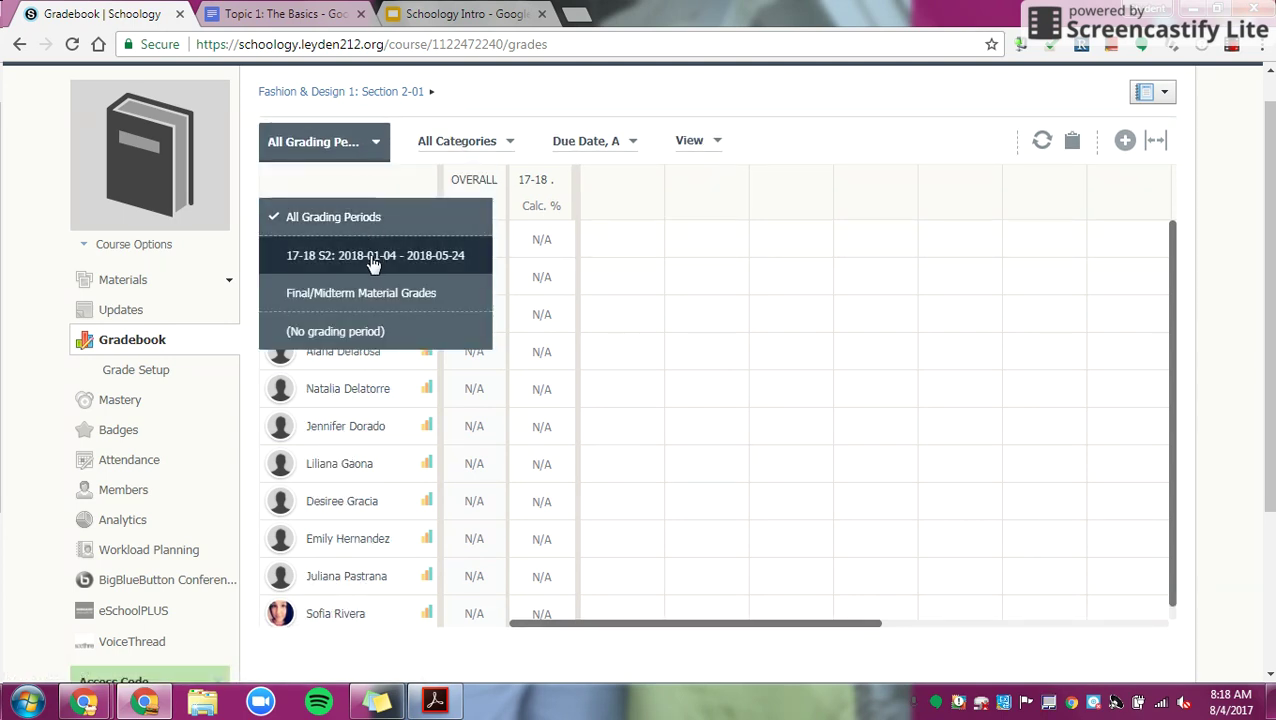
left_click(463, 141)
left_click(463, 141)
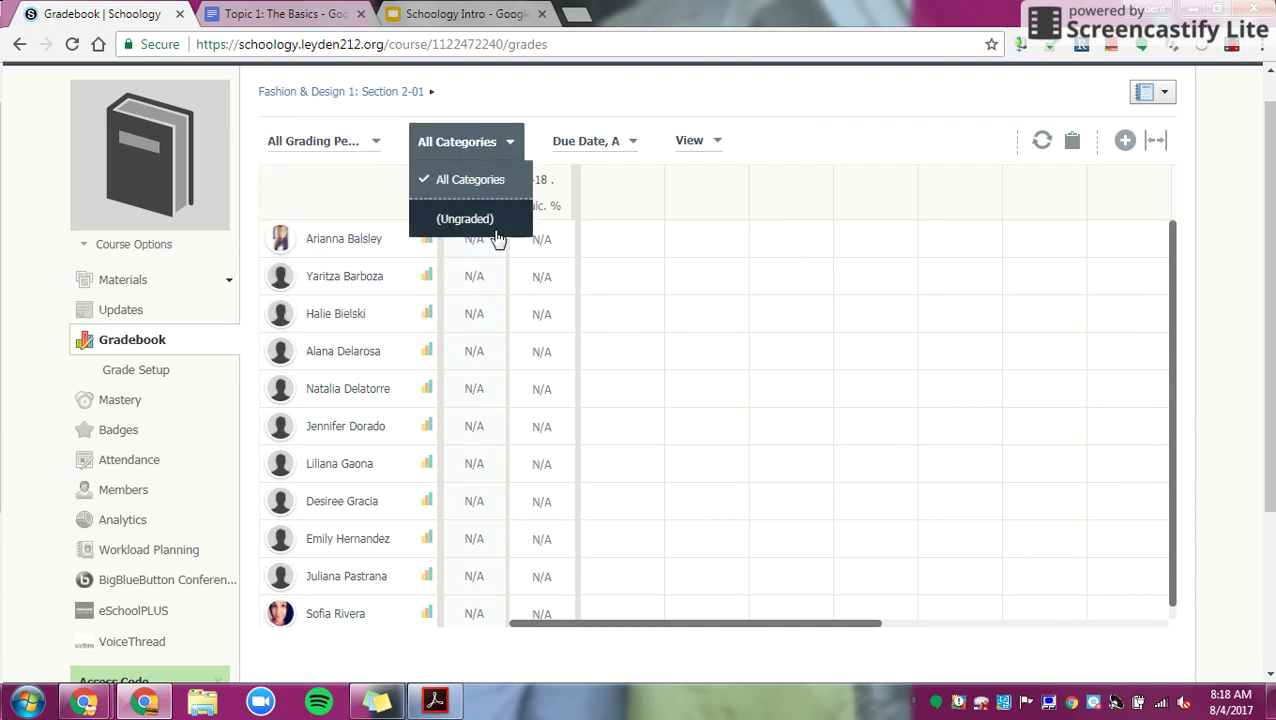
left_click(620, 142)
left_click(620, 142)
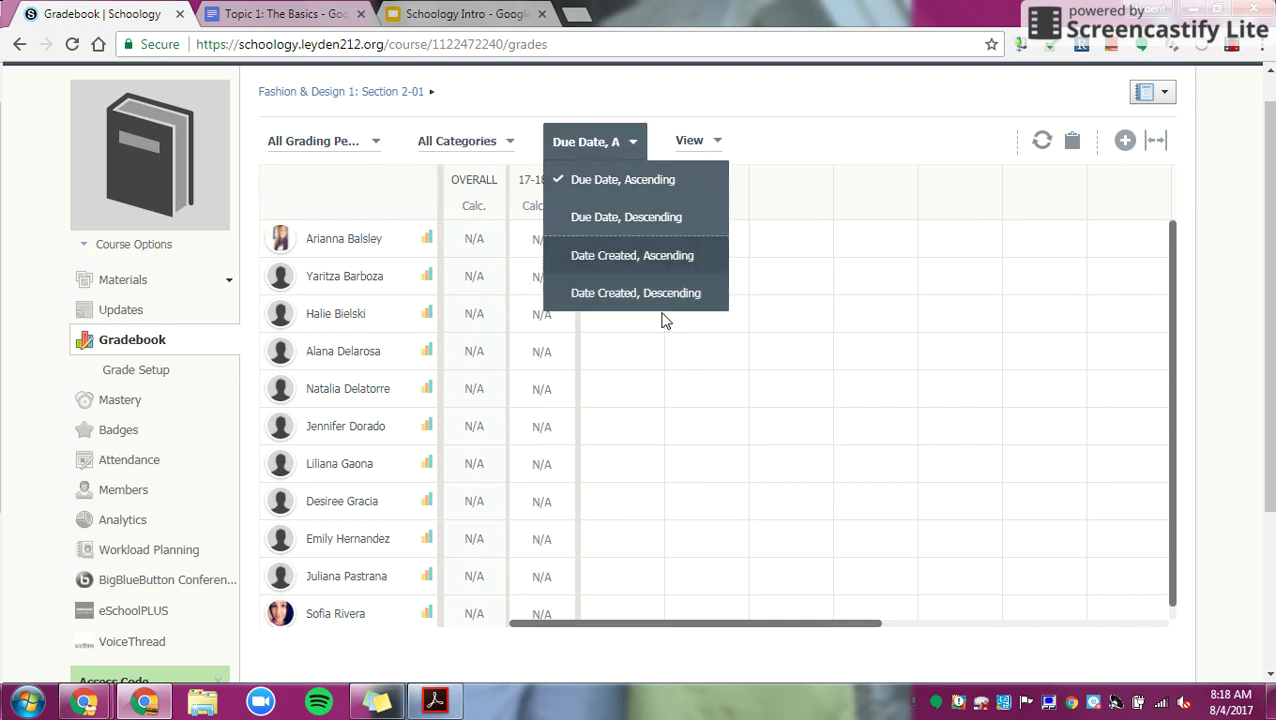
left_click(710, 146)
left_click(710, 146)
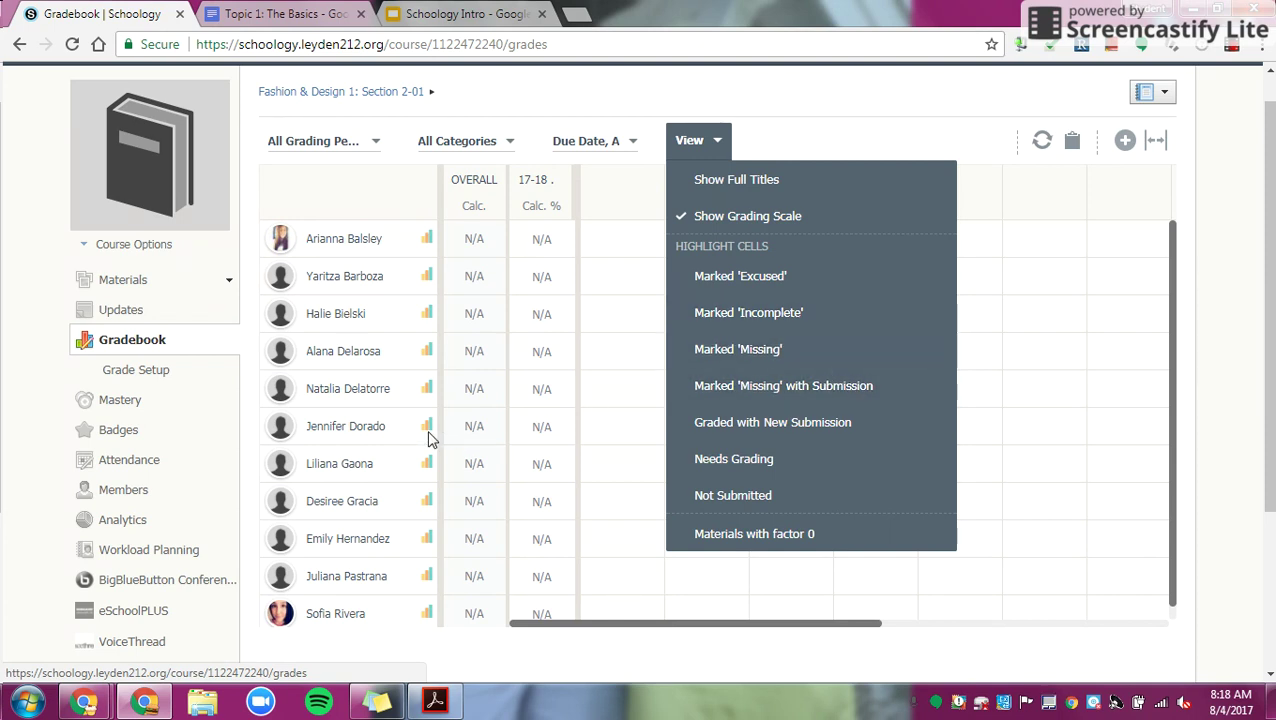
left_click(868, 139)
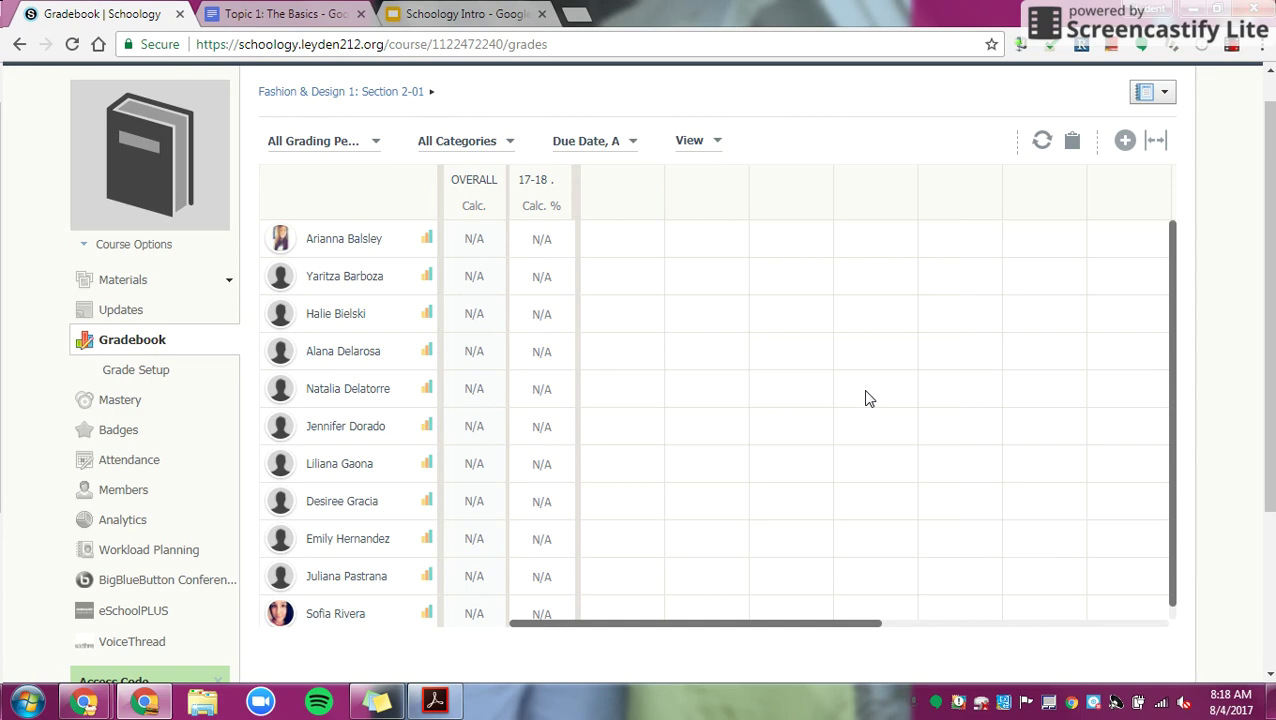
Step: Switch back to the Topic 1: The Basics document and review its sections on adding materials and viewing a unit
scroll(868, 399, "up", 1)
scroll(868, 399, "down", 1)
scroll(868, 399, "up", 1)
left_click(291, 12)
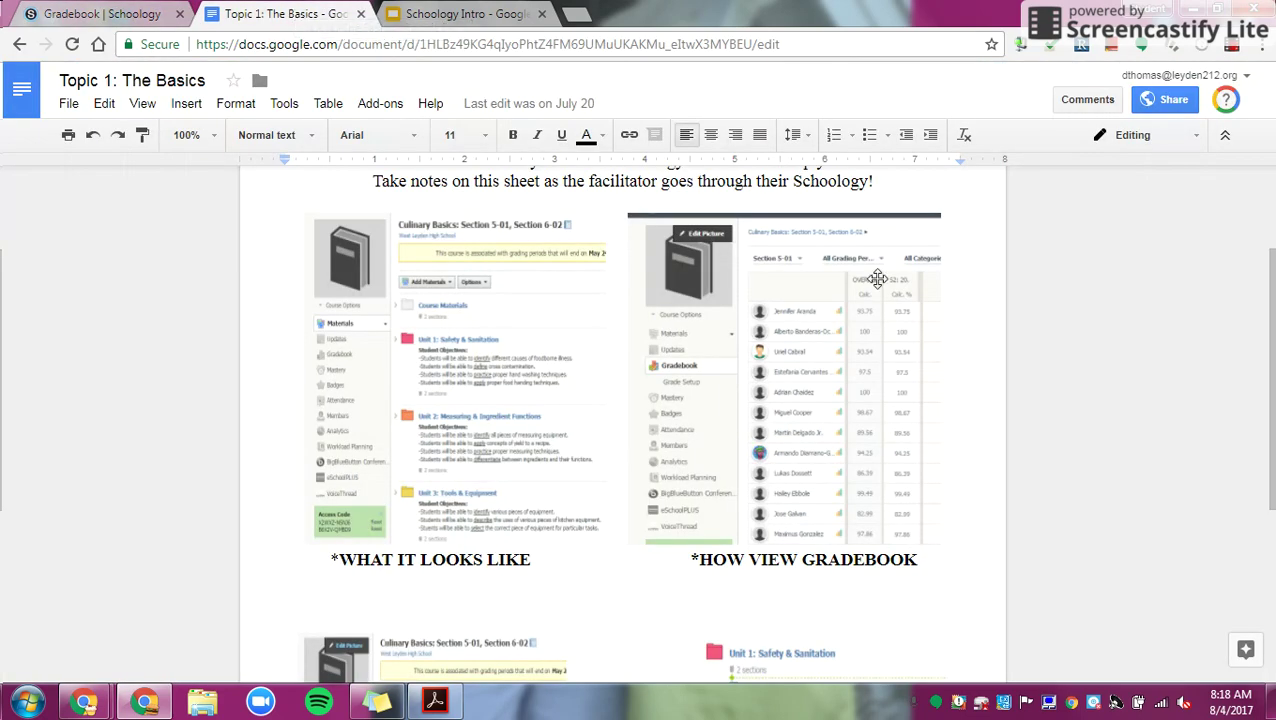
scroll(1034, 344, "down", 3)
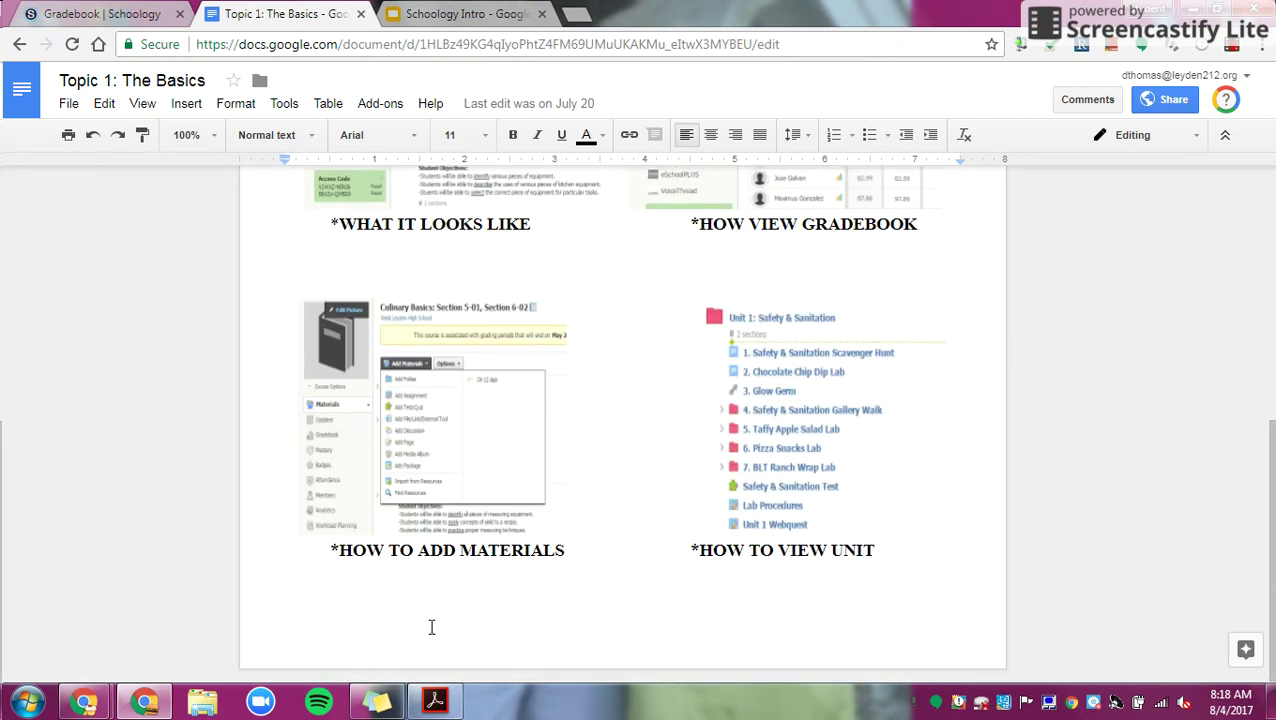
Step: Return to the Fashion & Design 1 course materials in Schoology and open the Fashion & Design group resources for import
scroll(427, 521, "up", 3)
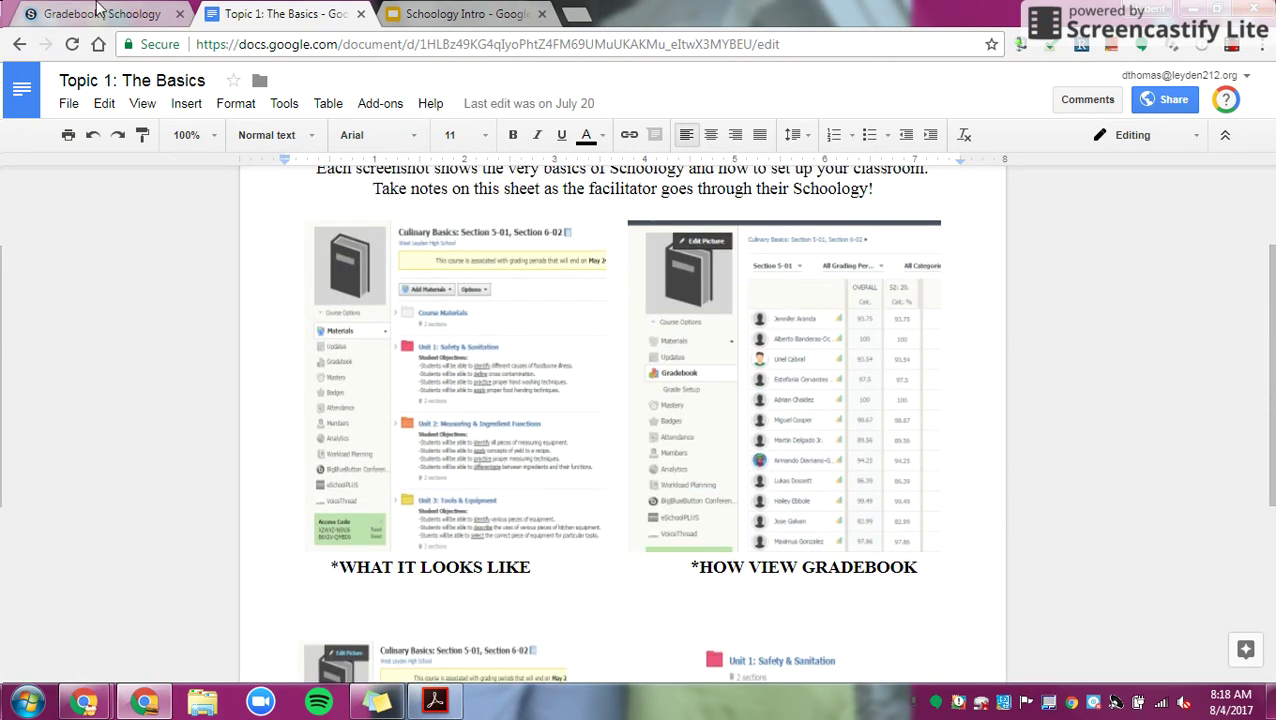
left_click(99, 9)
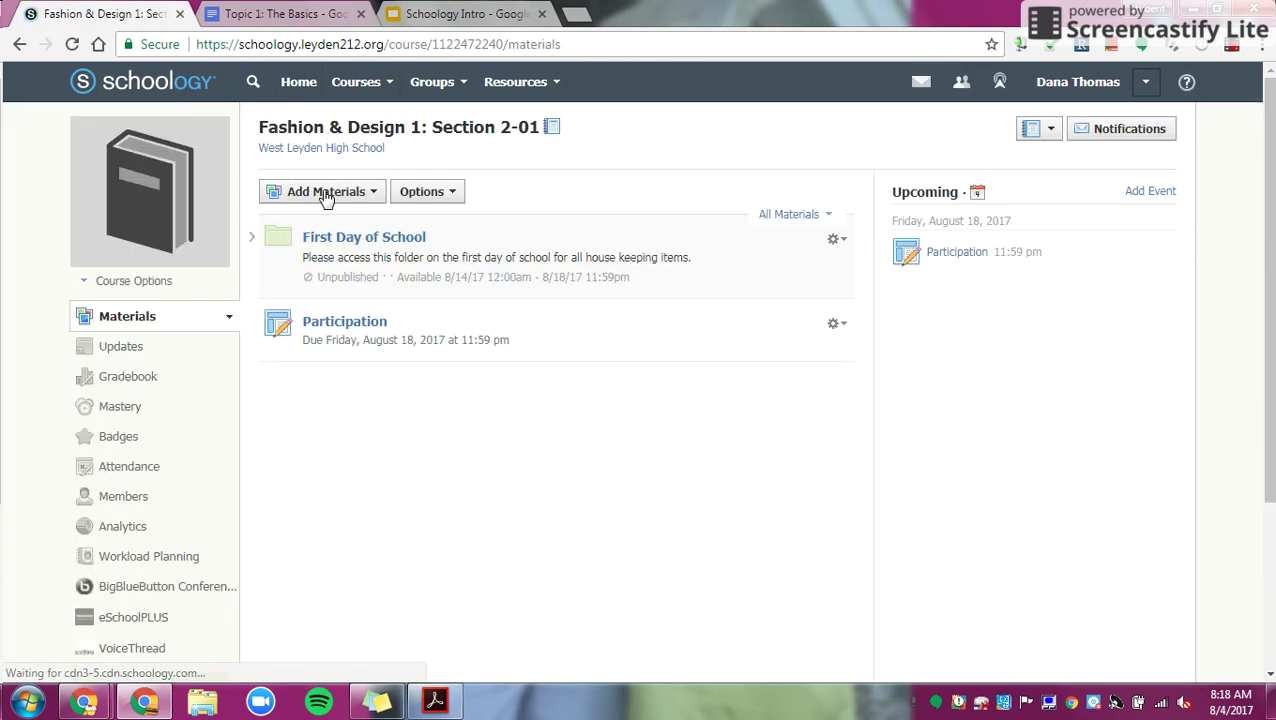
left_click(325, 195)
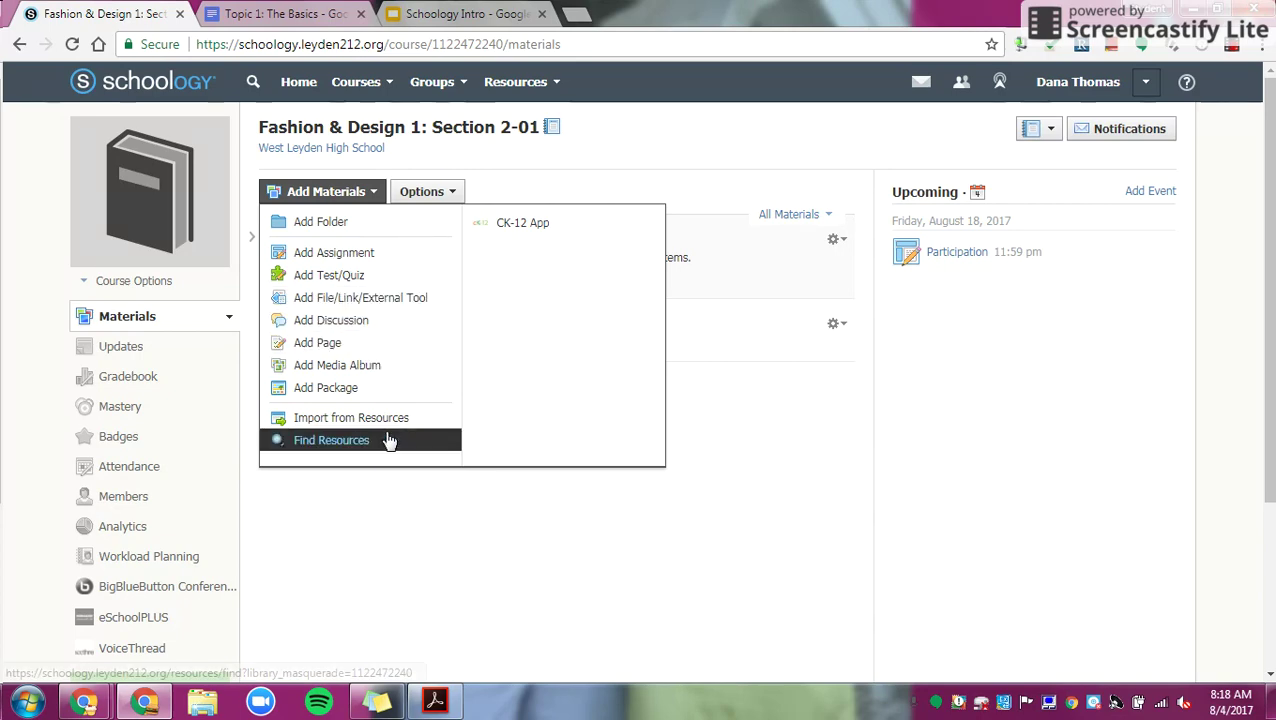
left_click(351, 416)
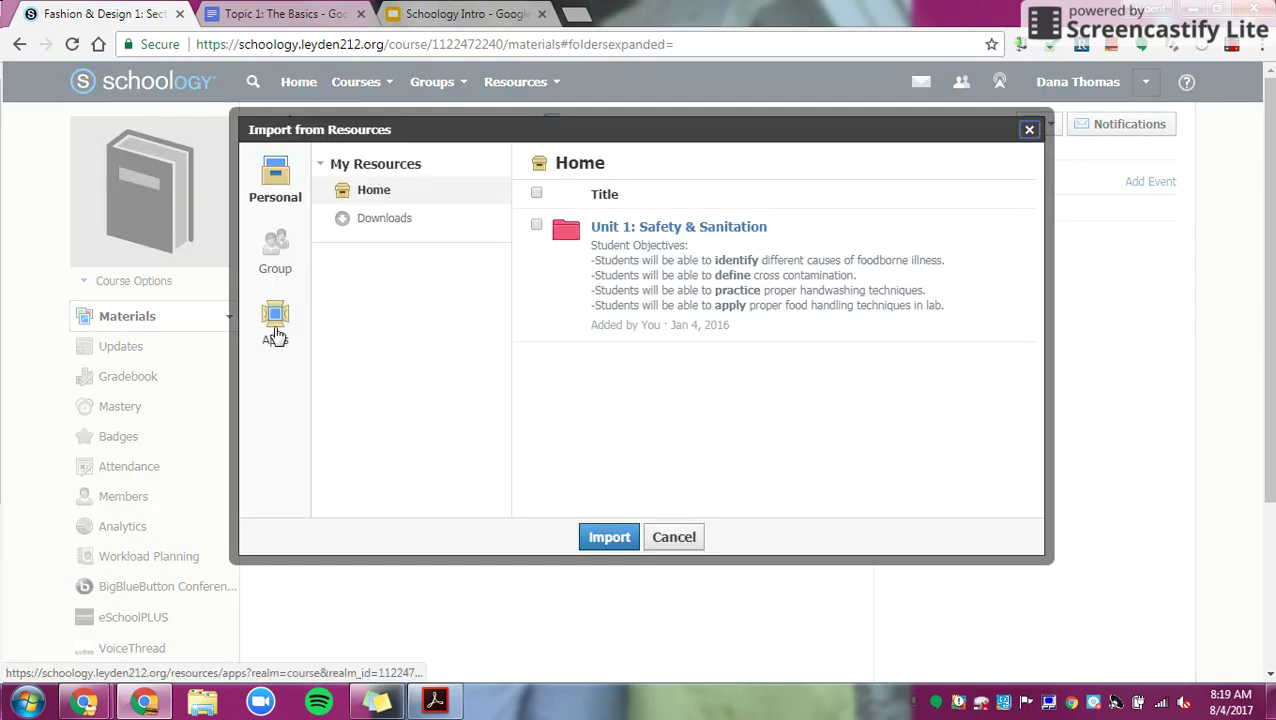
left_click(275, 250)
left_click(428, 278)
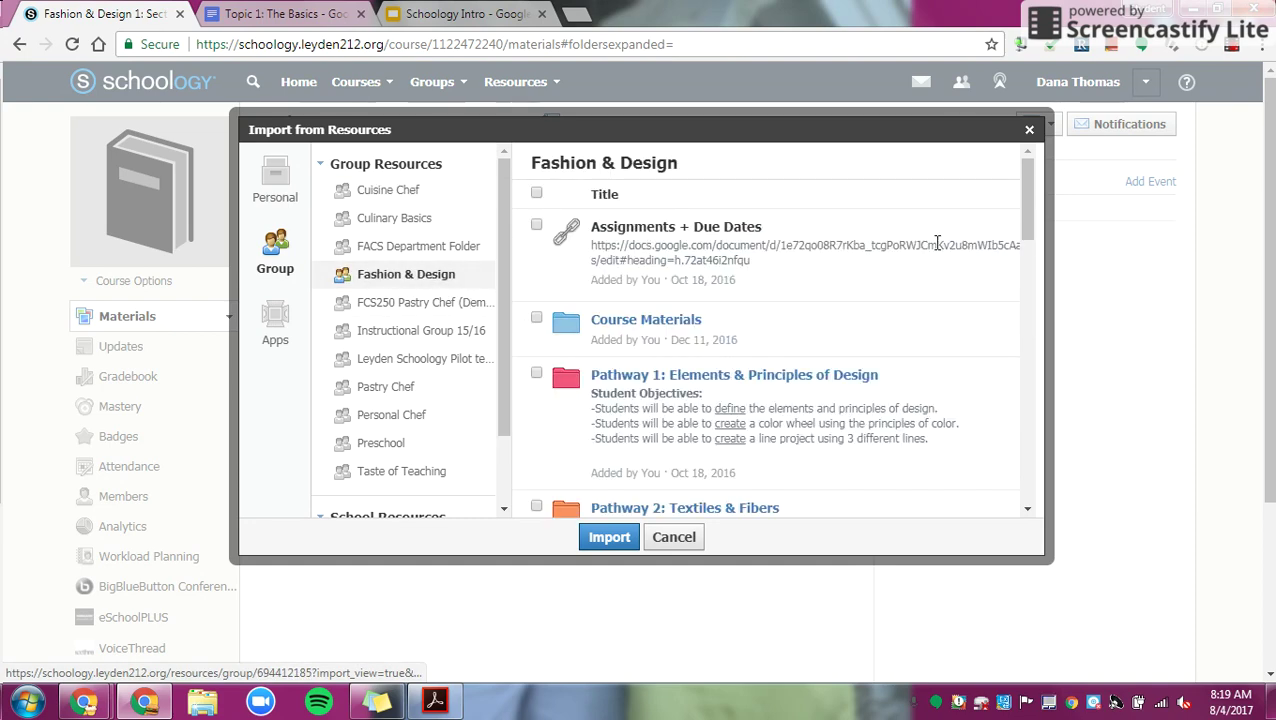
Step: Import the Pathway 7: Apparel Construction 1 folder into the course materials
scroll(740, 327, "down", 2)
scroll(650, 367, "down", 8)
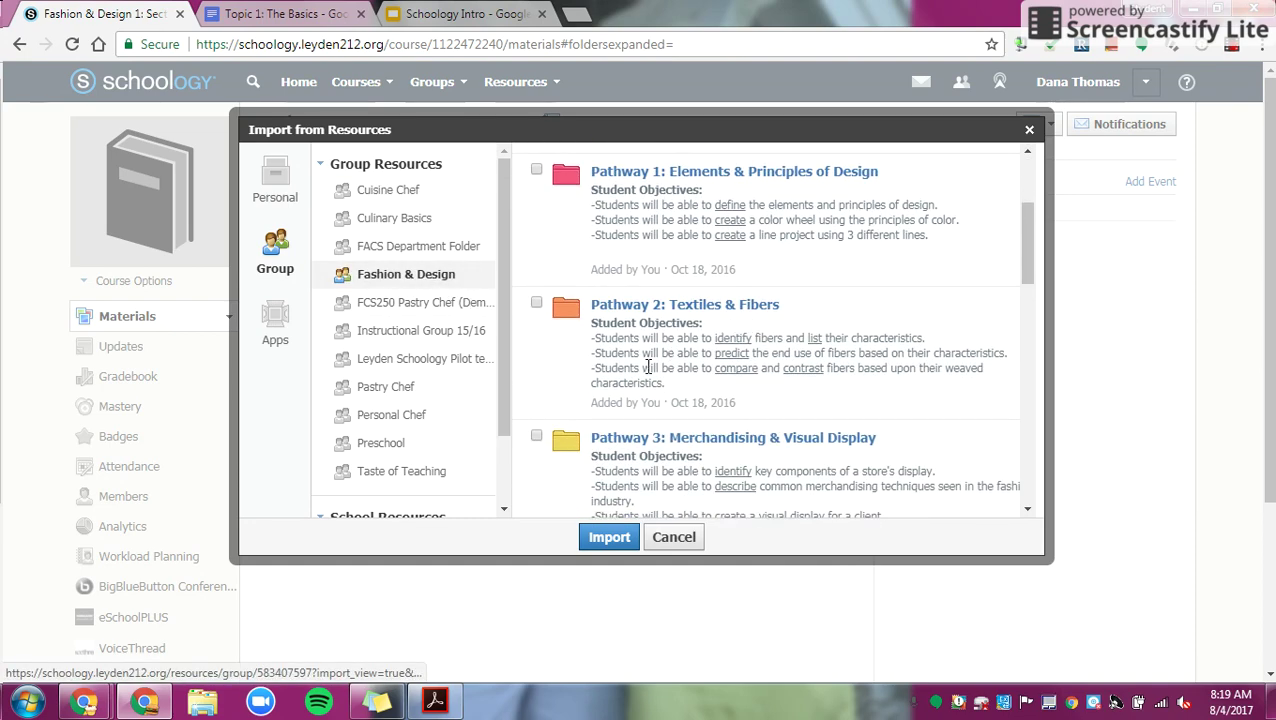
left_click(536, 401)
left_click(609, 537)
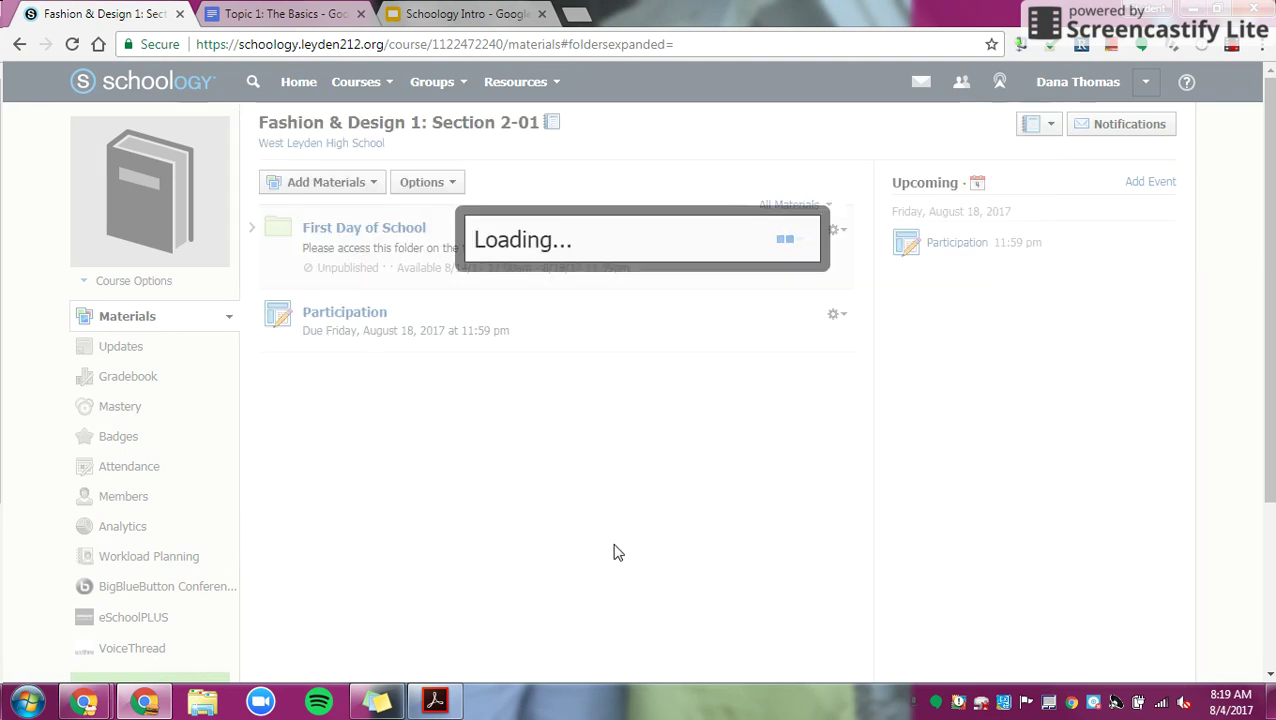
left_click(607, 467)
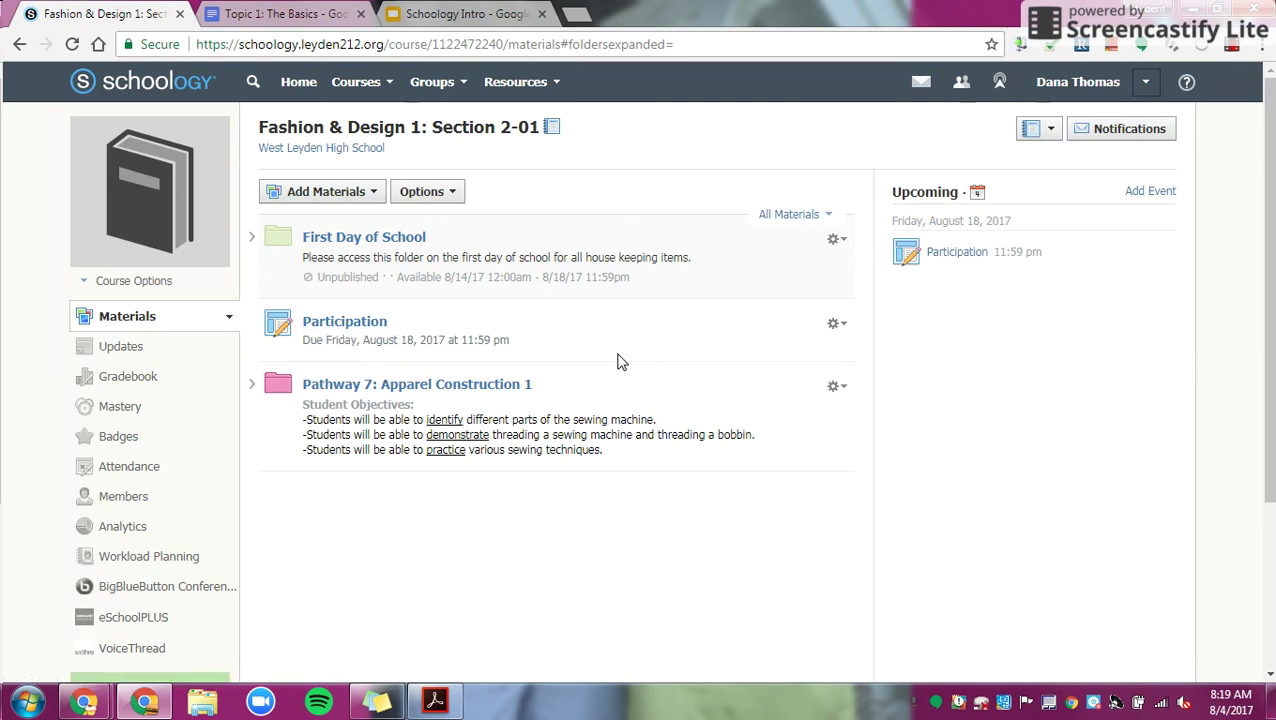
Step: Expand the Pathway 7 folder with its Sewing Intro and Choice 1, 2 and 3 Projects subfolders to view their contents
scroll(557, 563, "down", 1)
scroll(557, 563, "down", 1)
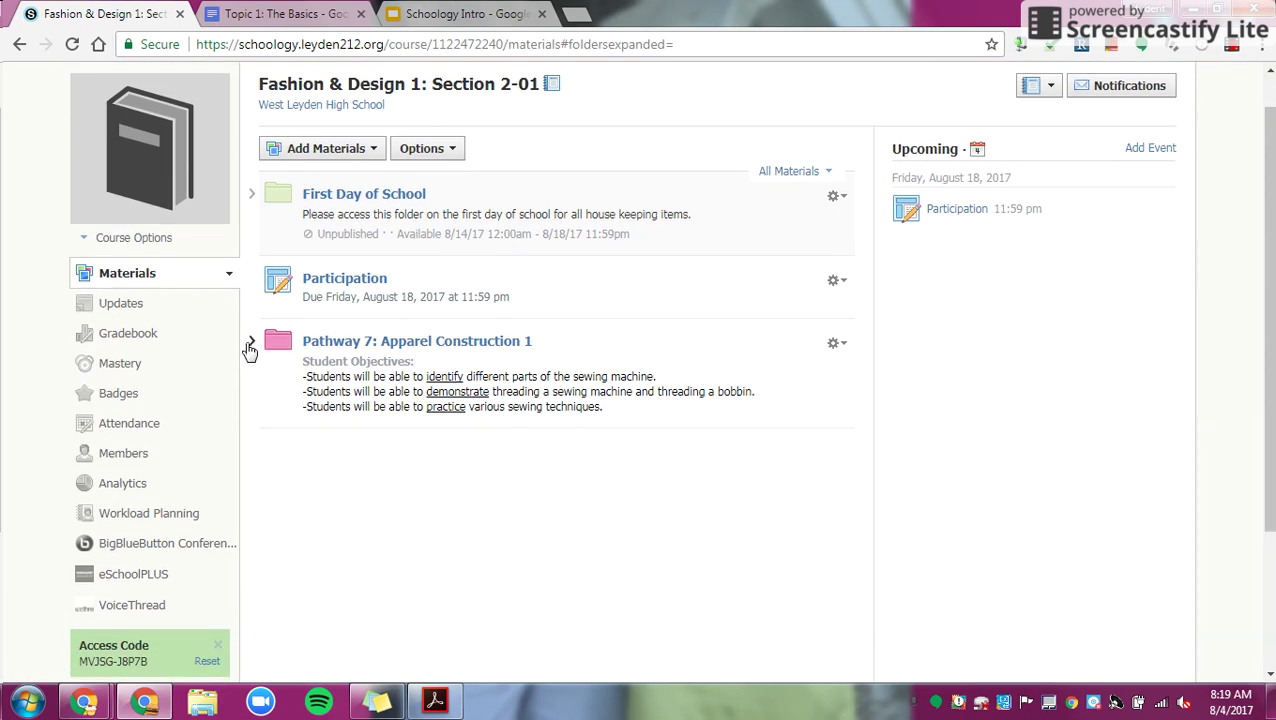
left_click(250, 345)
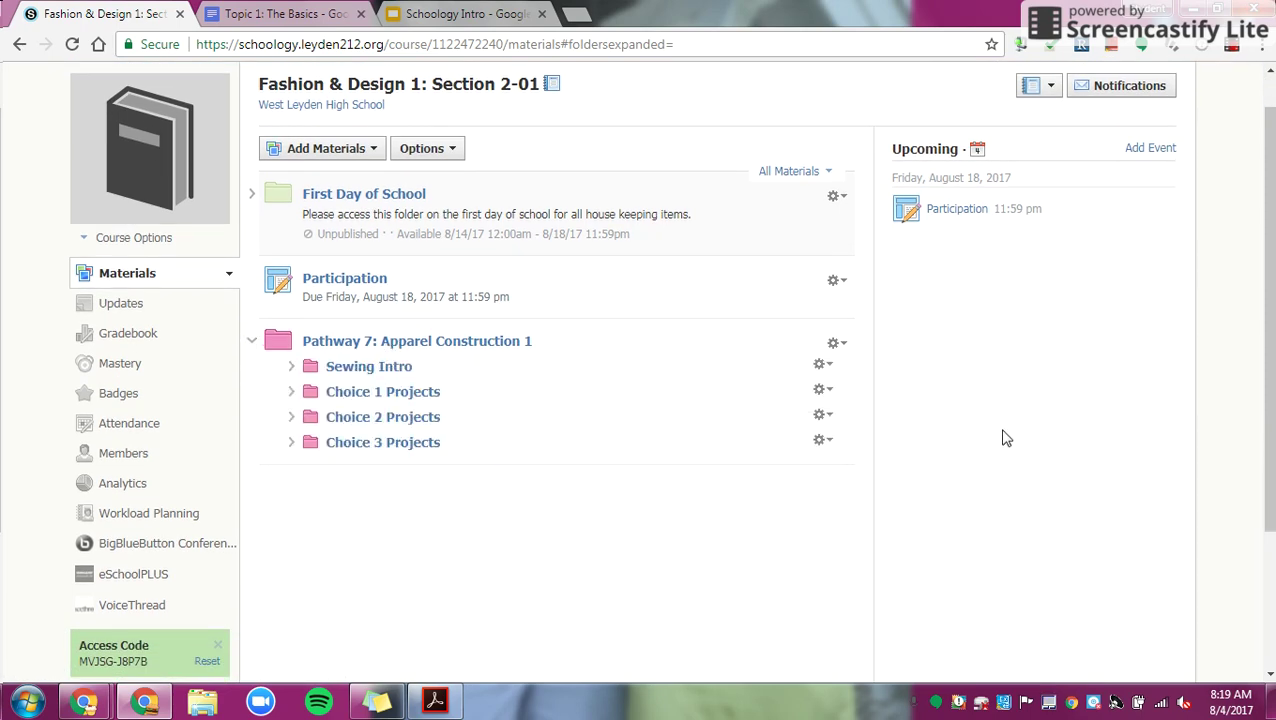
scroll(1005, 438, "down", 1)
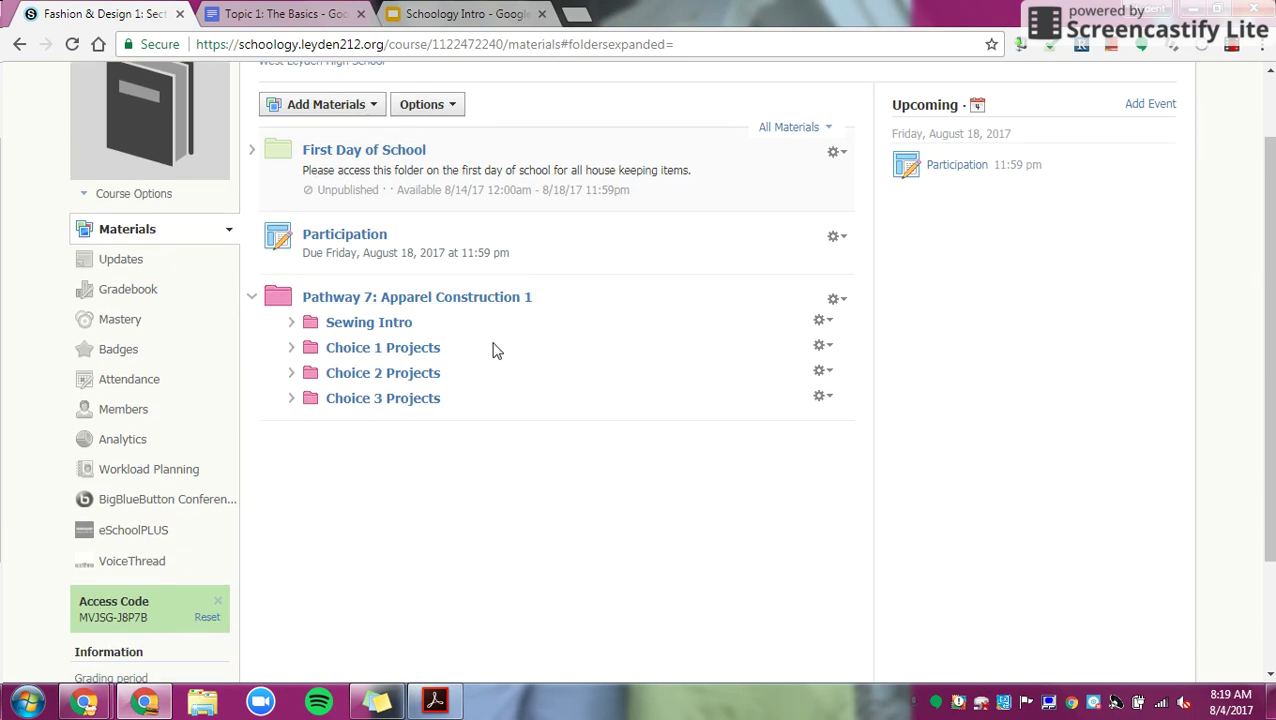
left_click(290, 322)
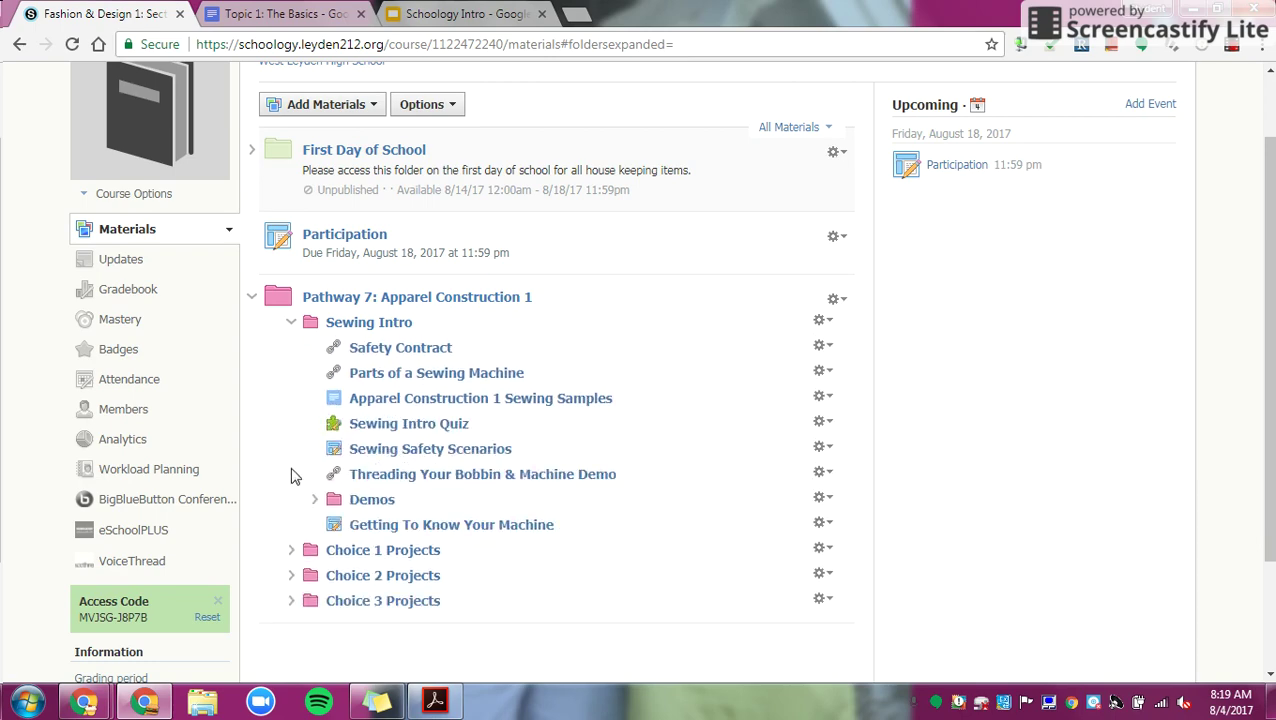
scroll(295, 509, "down", 1)
scroll(295, 509, "down", 2)
left_click(291, 459)
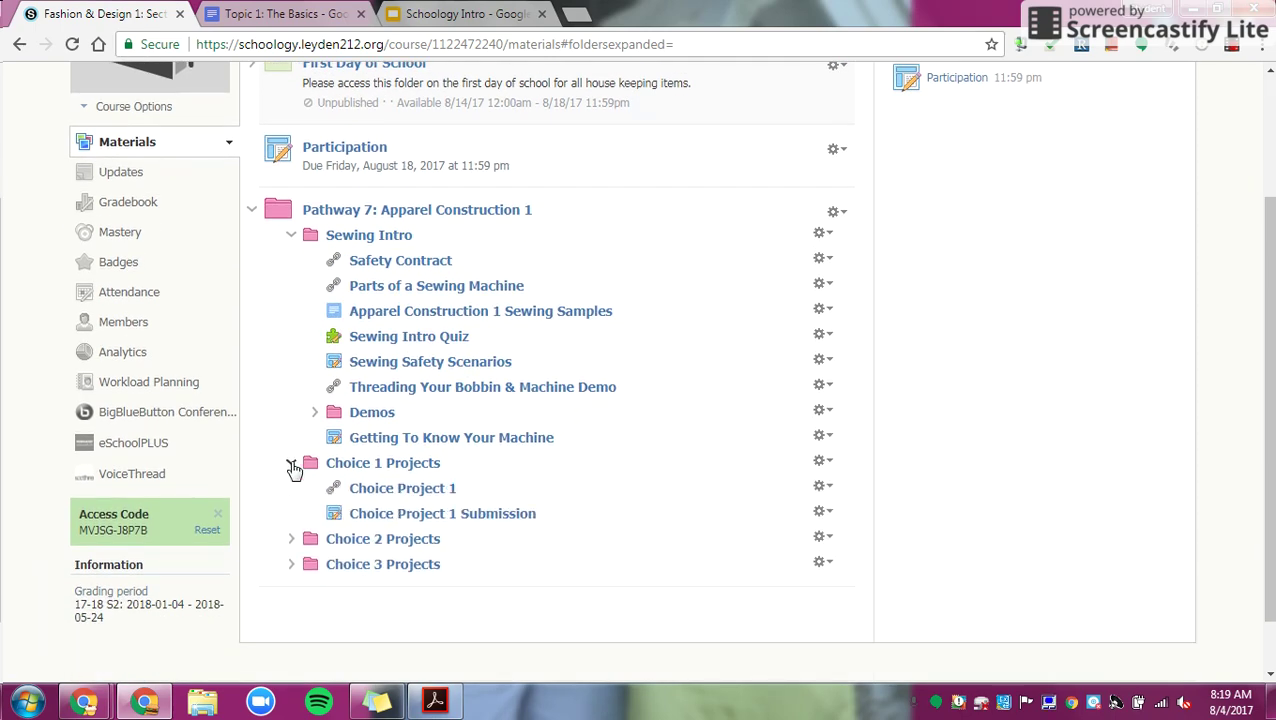
scroll(291, 474, "down", 2)
left_click(289, 476)
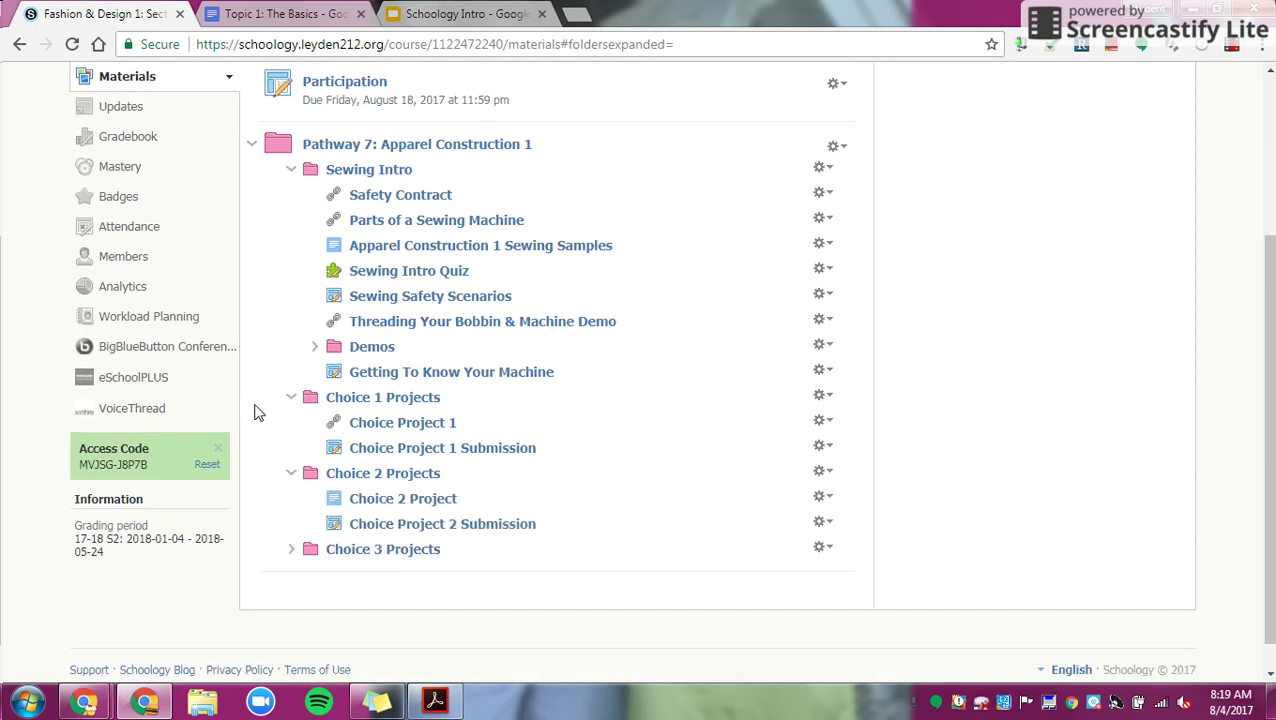
scroll(276, 498, "down", 1)
left_click(290, 535)
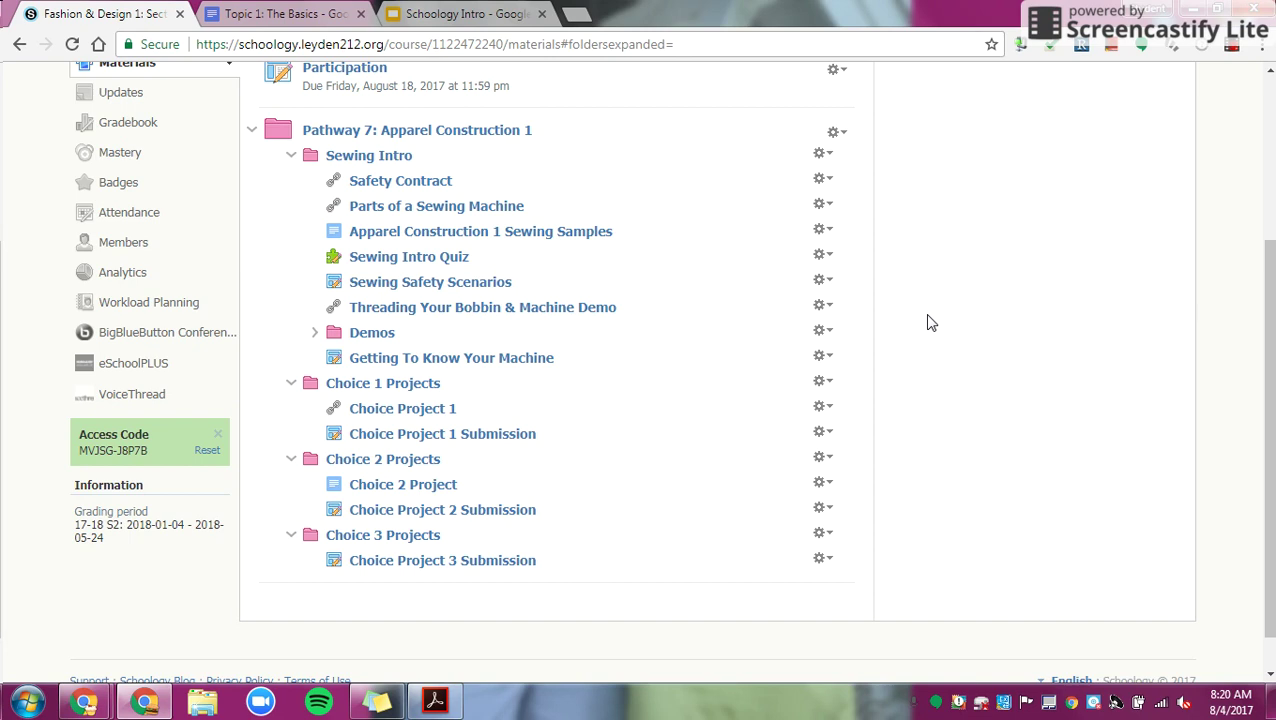
left_click_drag(555, 142, 598, 390)
left_click_drag(487, 568, 288, 133)
mouse_move(336, 215)
left_mouse_down()
mouse_move(325, 180)
mouse_move(403, 205)
mouse_move(365, 205)
left_mouse_up()
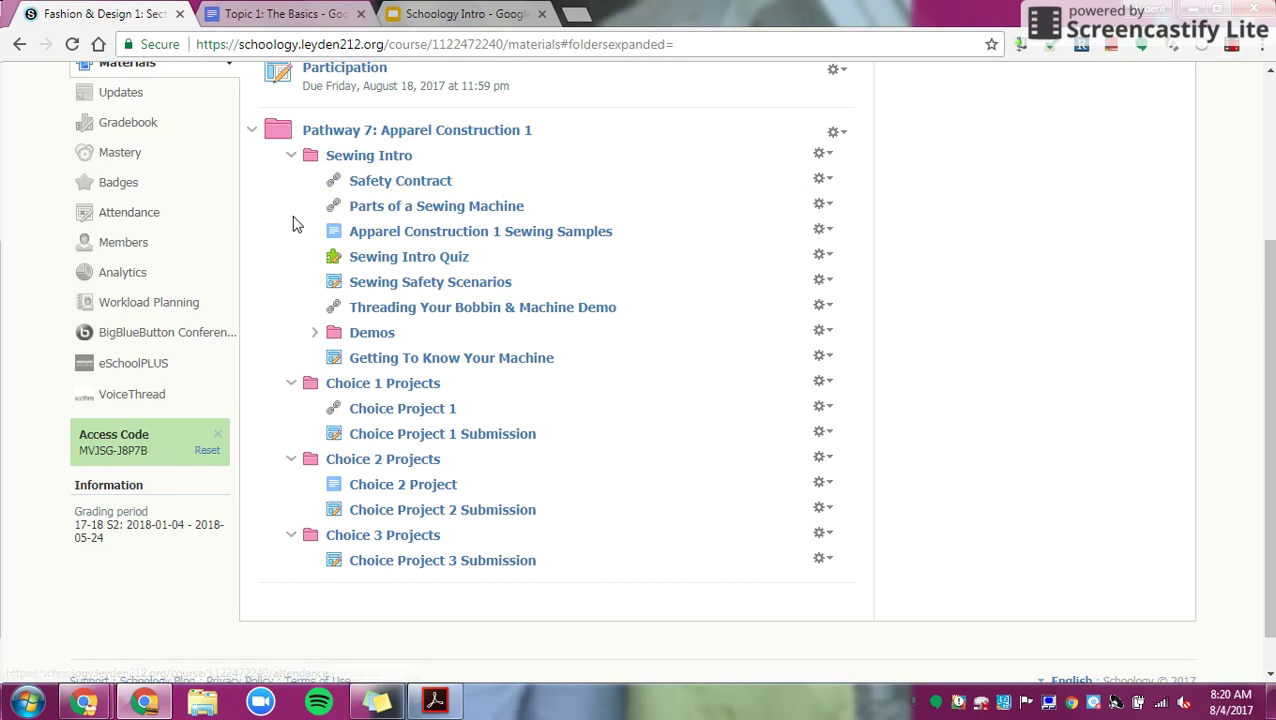
left_click_drag(456, 182, 508, 215)
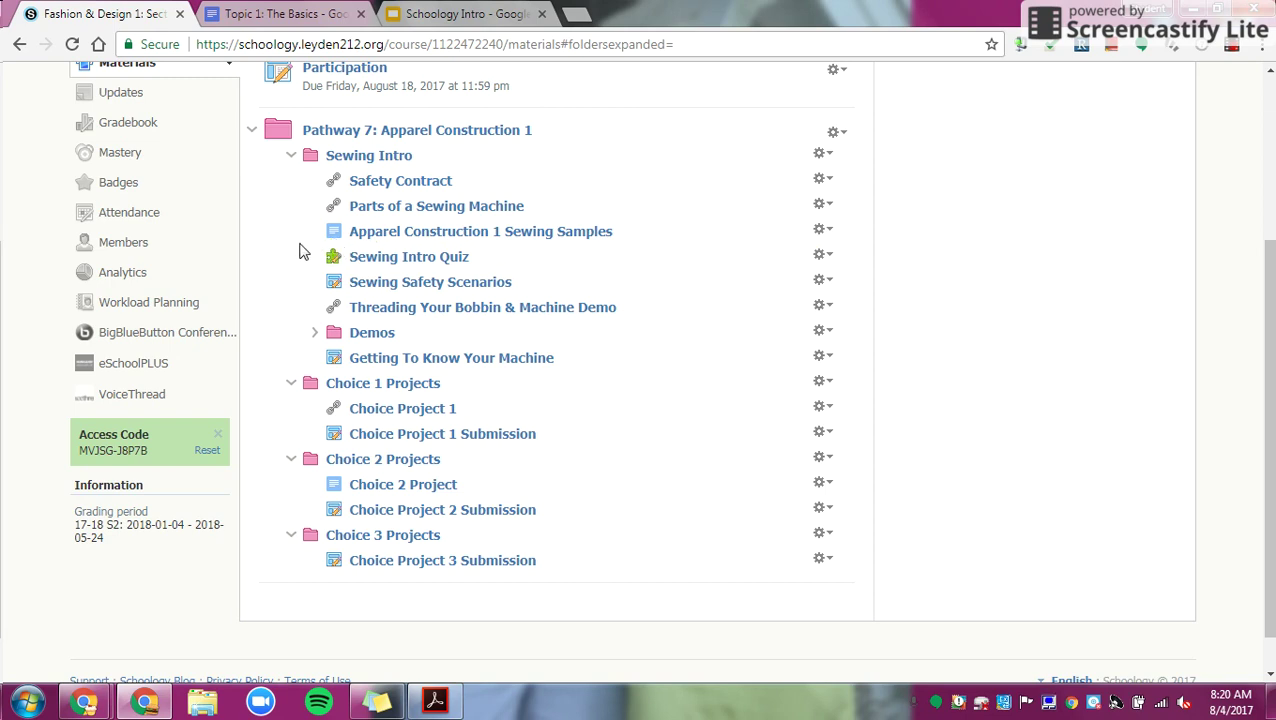
left_click_drag(325, 270, 335, 272)
left_click_drag(335, 271, 345, 266)
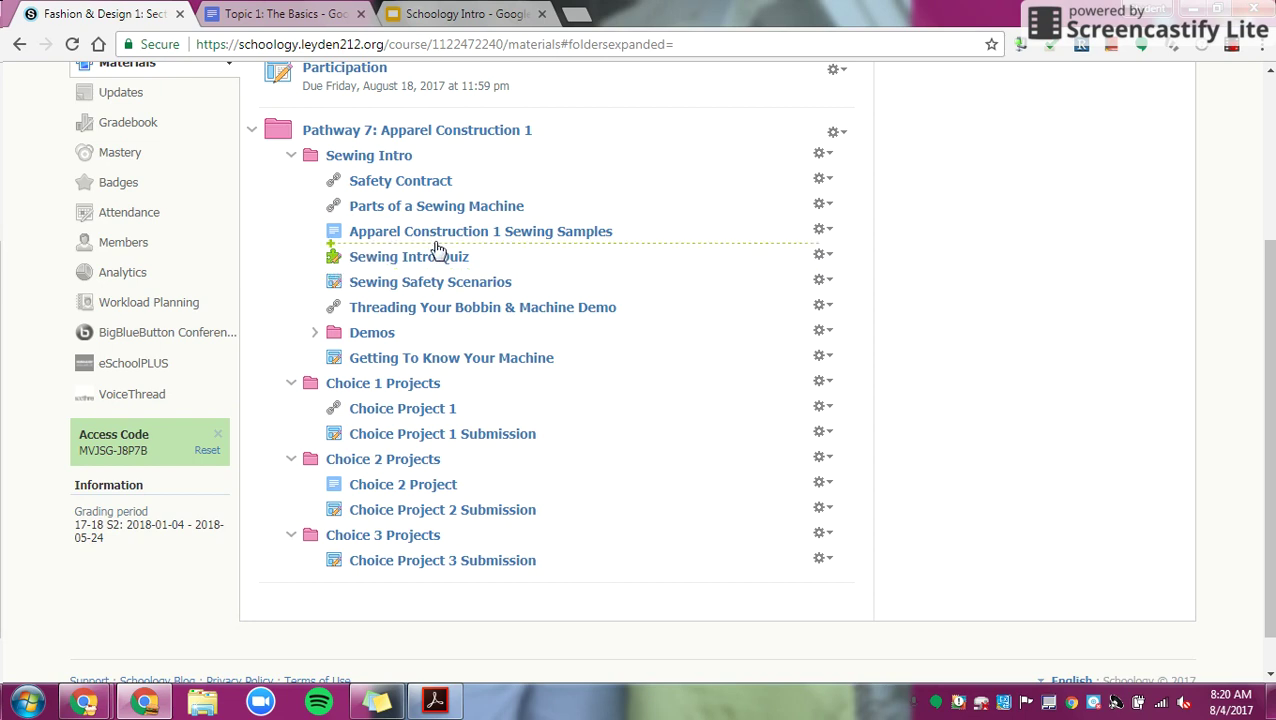
Step: Unpublish the Sewing Intro Quiz in the Sewing Intro folder
left_click(820, 258)
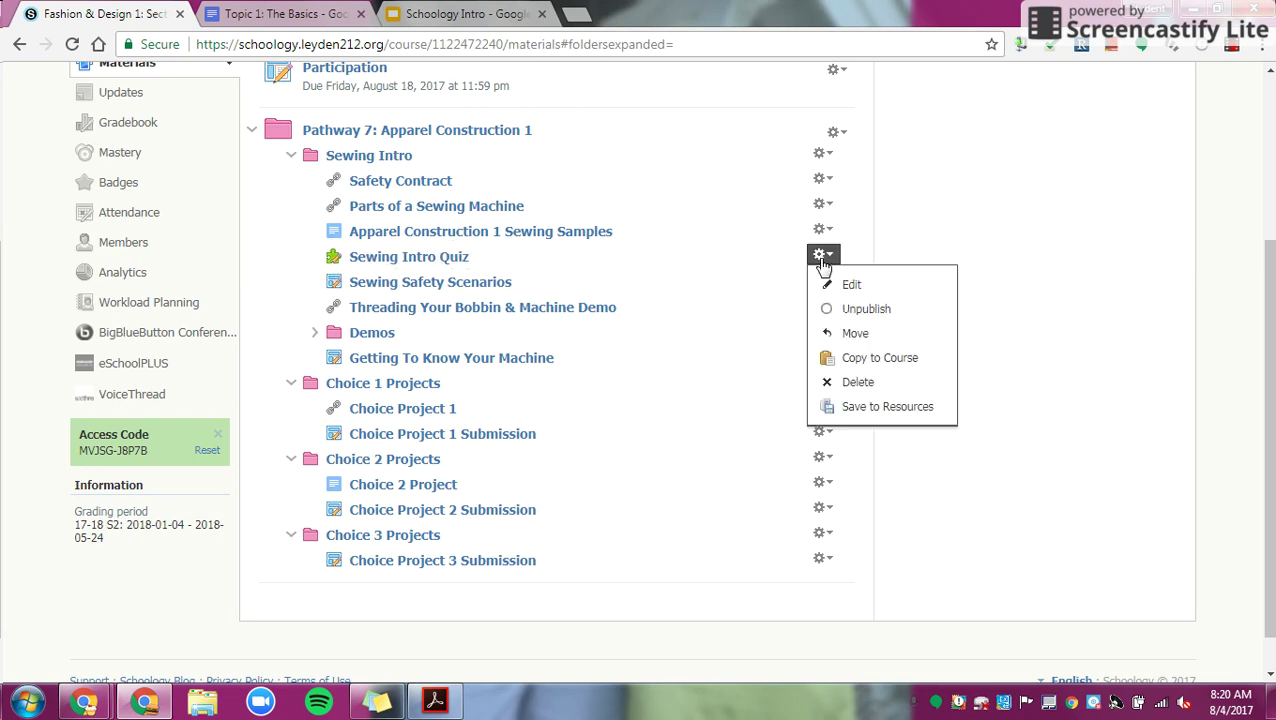
left_click(848, 311)
left_click(609, 289)
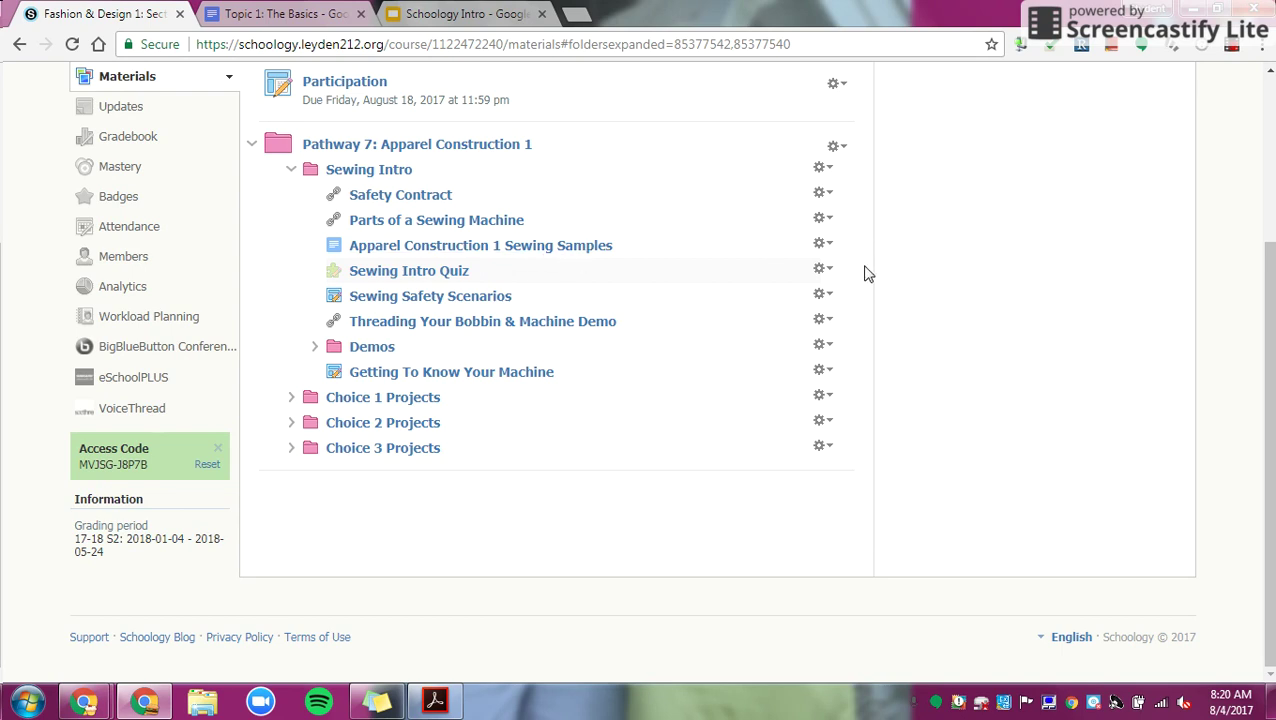
Step: Check the contents of the Demos and Choice Projects subfolders, then collapse the whole Pathway 7 folder
left_click(314, 347)
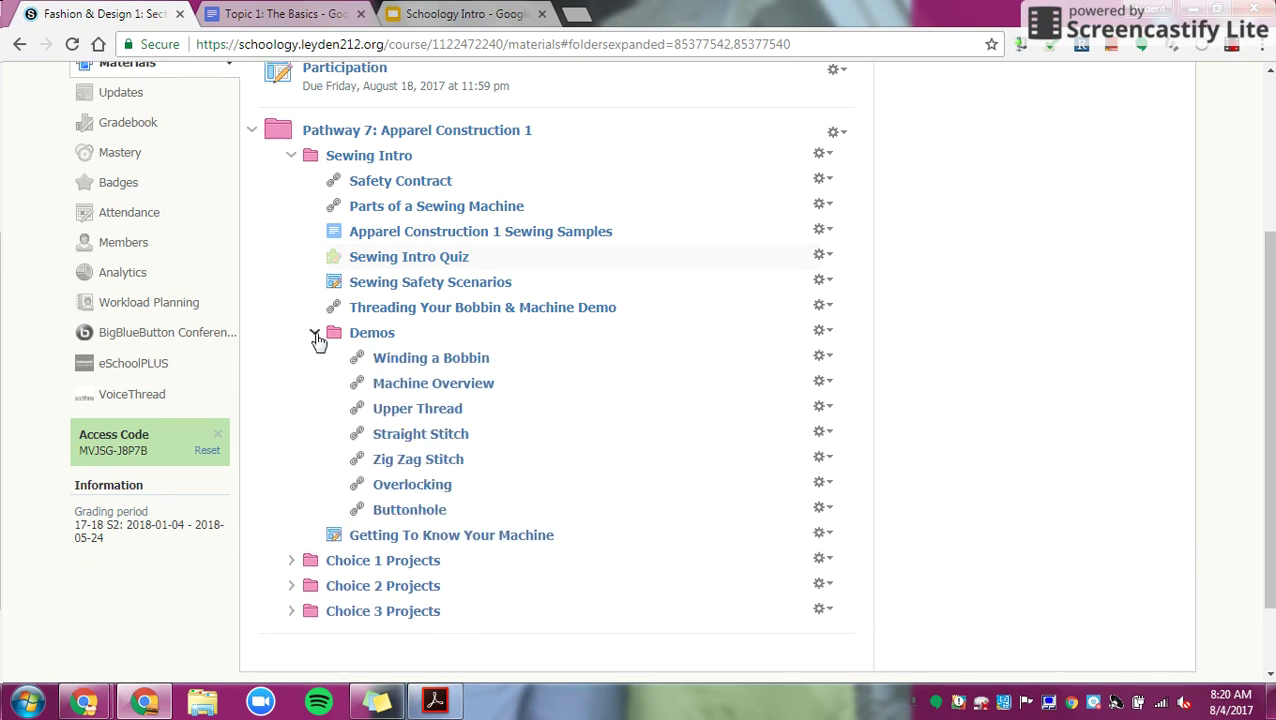
left_click(315, 335)
left_click(291, 400)
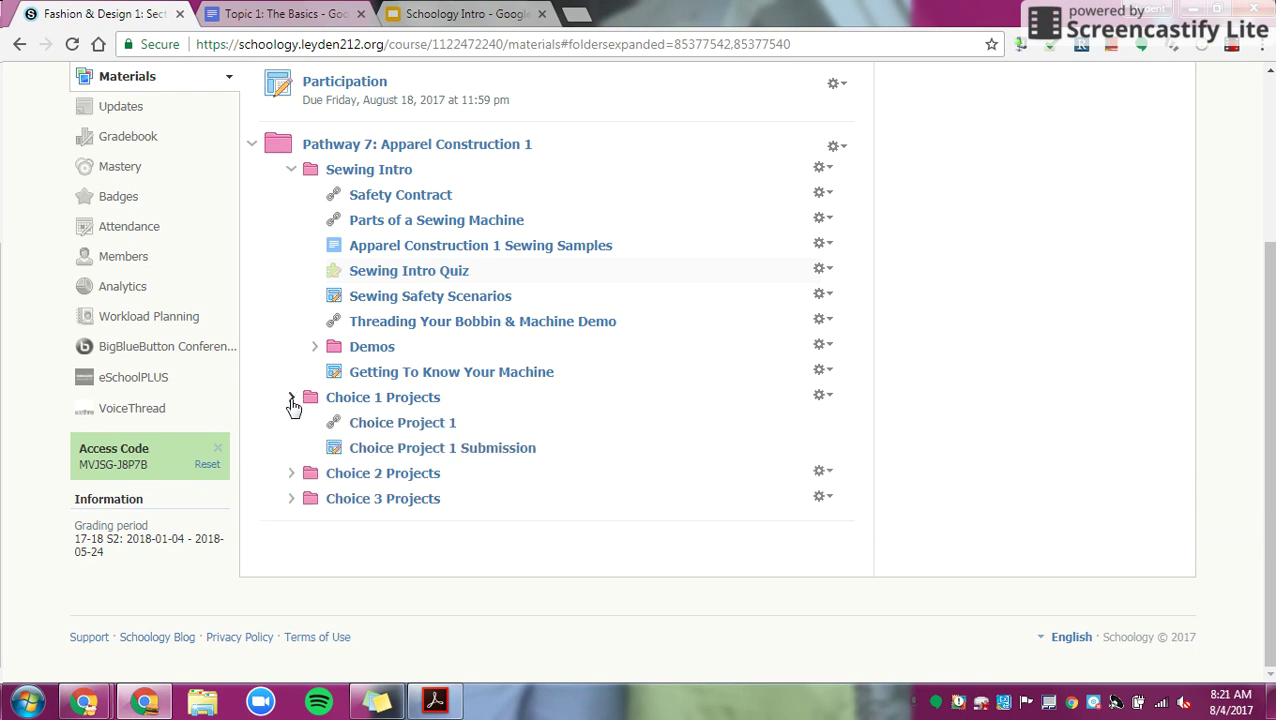
left_click(291, 400)
left_click(291, 424)
left_click(289, 425)
left_click(291, 449)
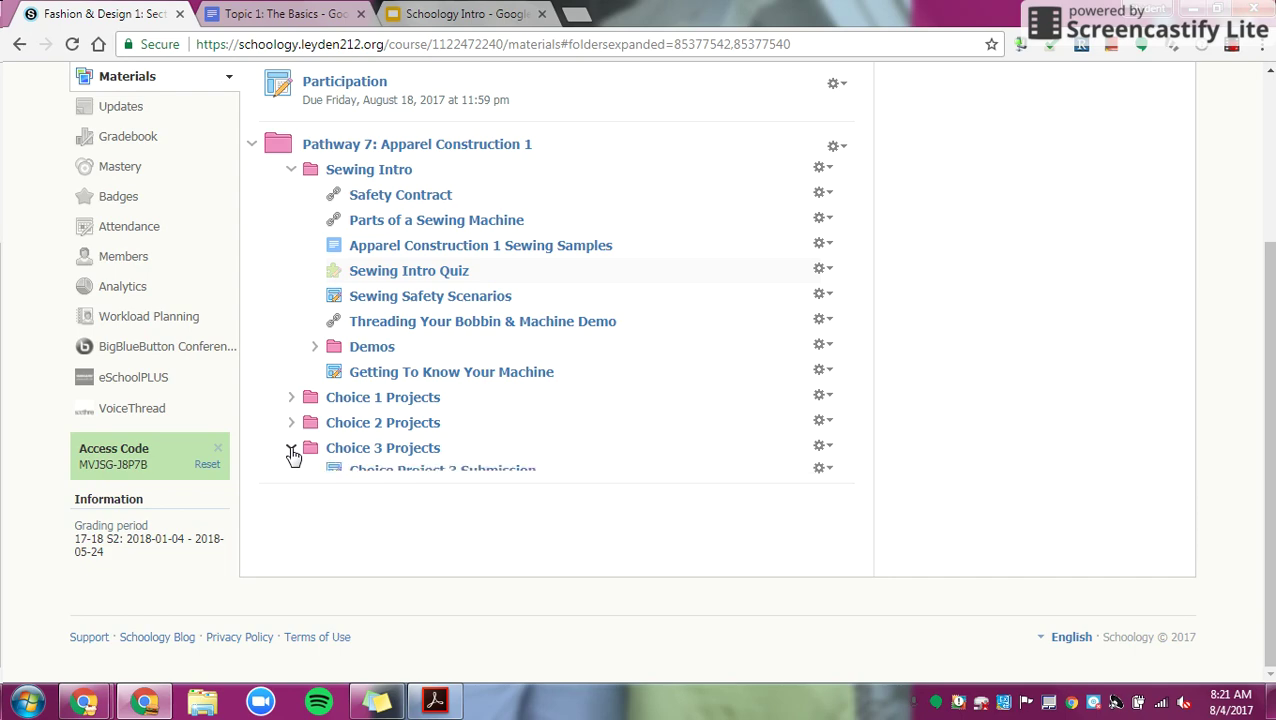
left_click(291, 449)
left_click(252, 144)
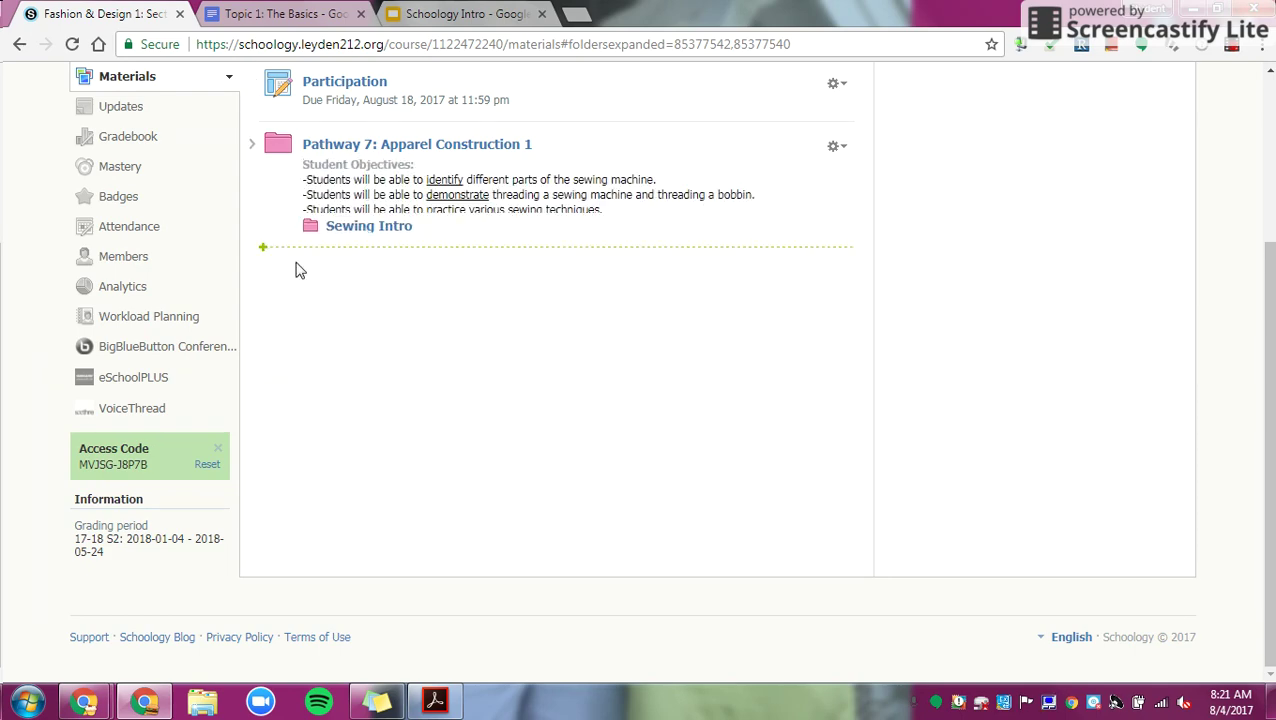
scroll(336, 387, "up", 3)
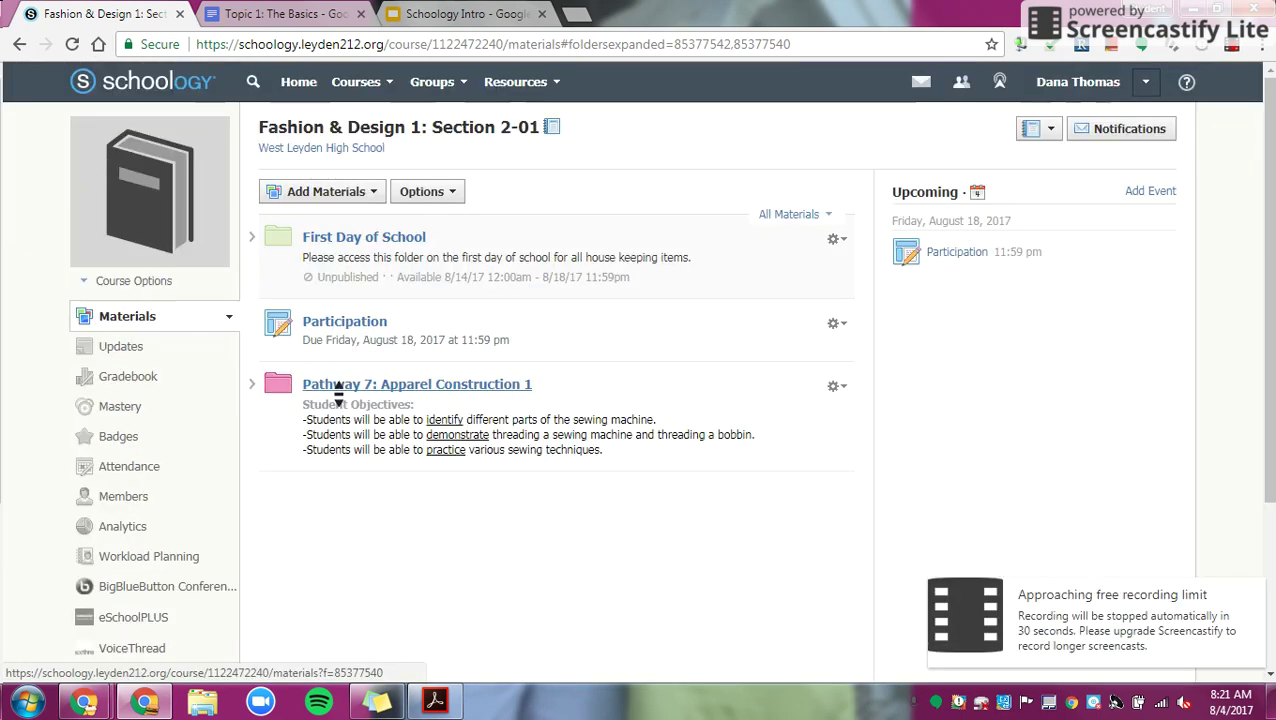
Step: Switch to the Topic 1: The Basics document and review its screenshots on adding materials and viewing a unit
left_click(320, 14)
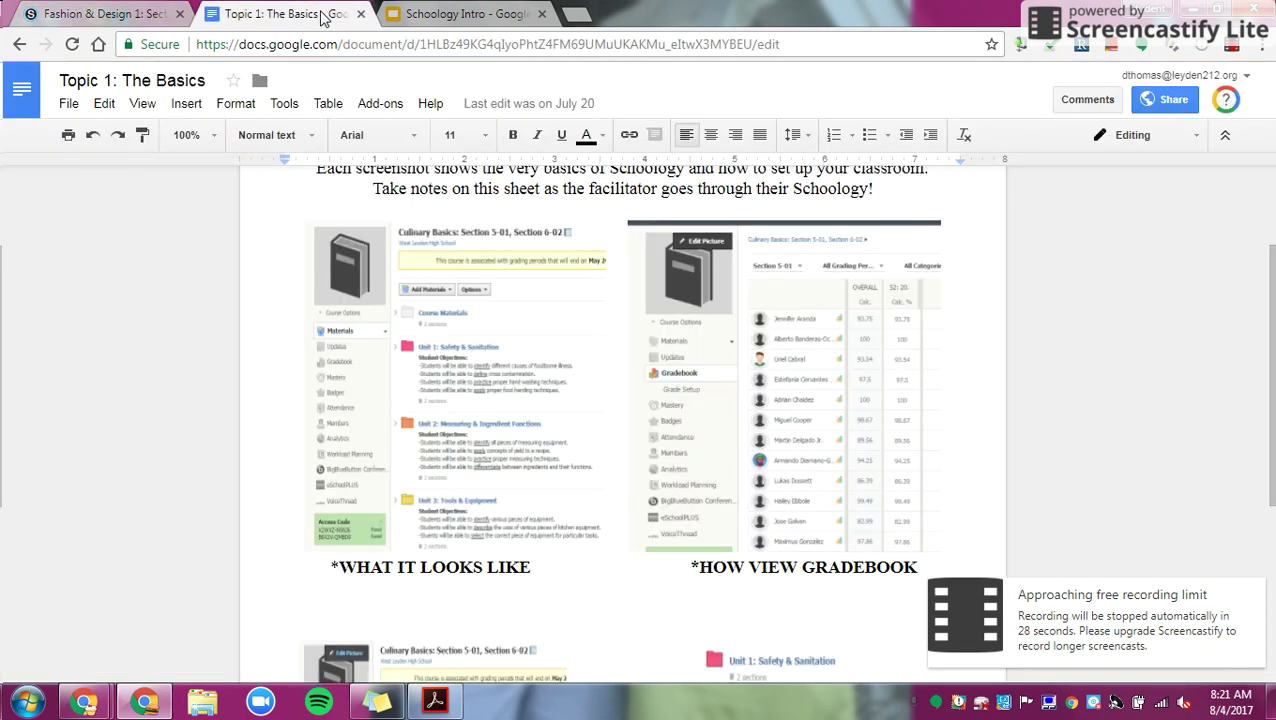
scroll(791, 318, "down", 5)
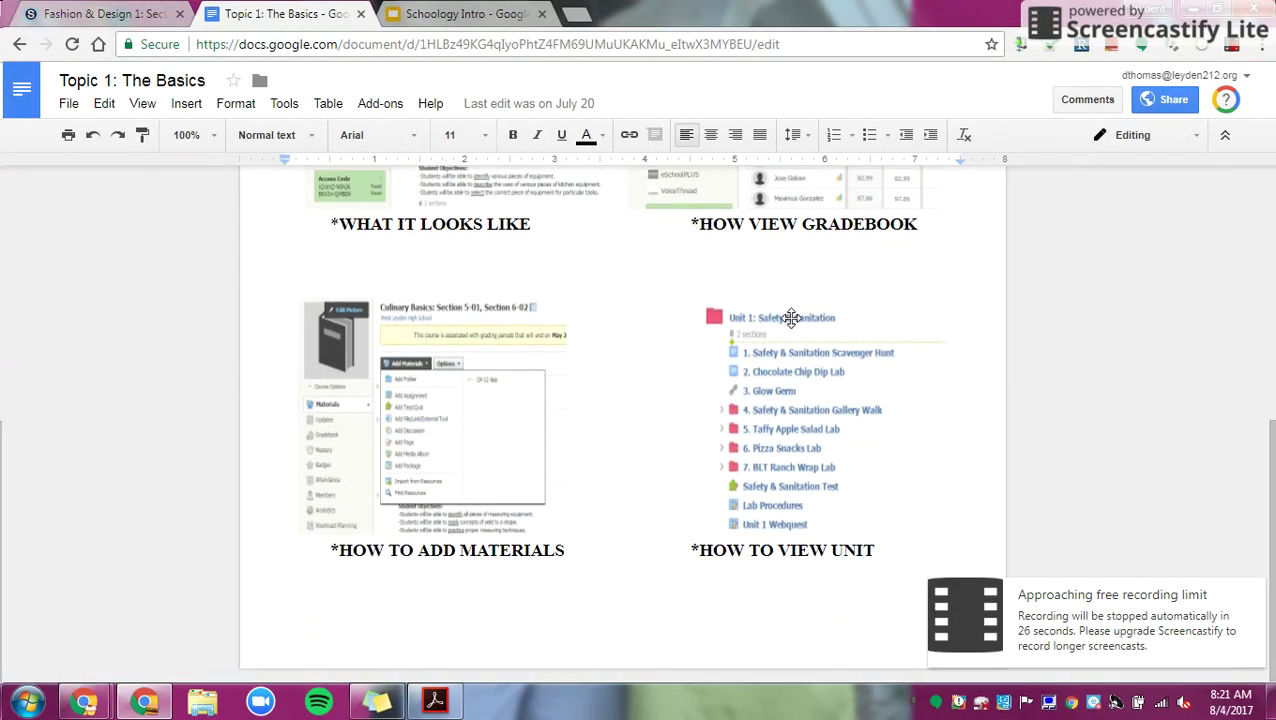
scroll(791, 318, "up", 5)
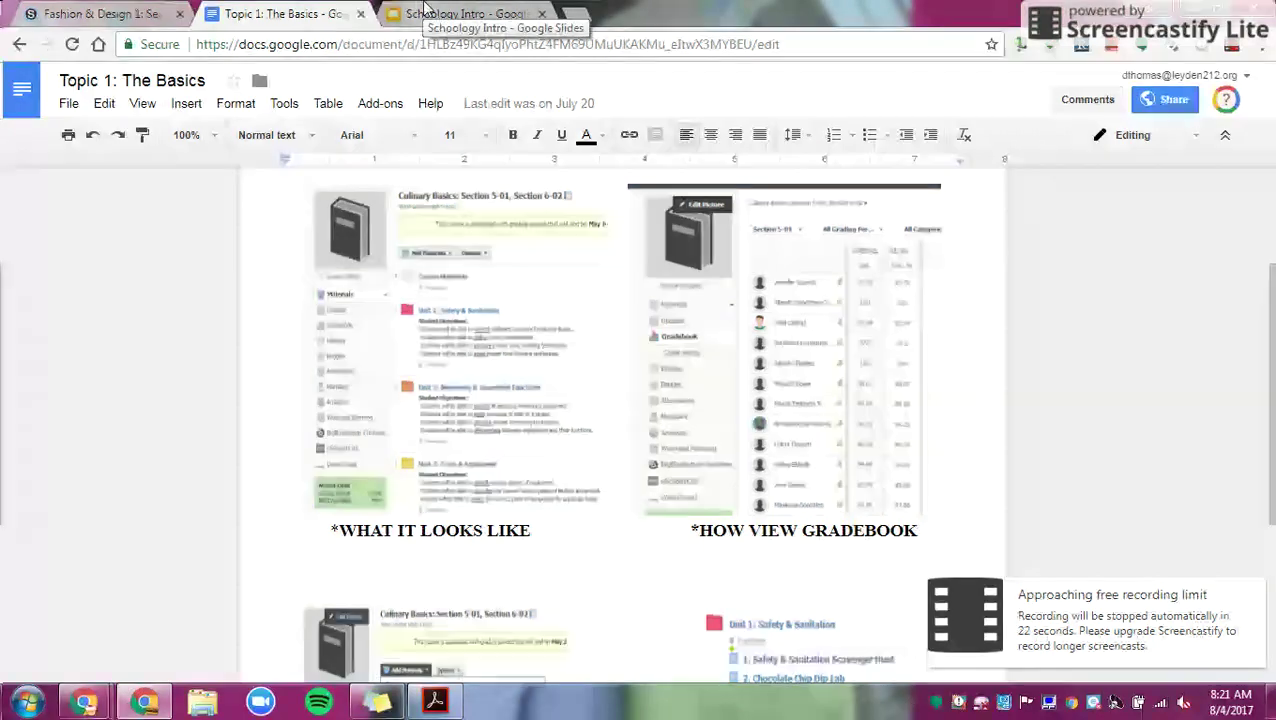
Step: Open the linked Topic 2 document from the Resource Central slide of the Schoology Intro presentation
left_click(425, 12)
left_click(117, 12)
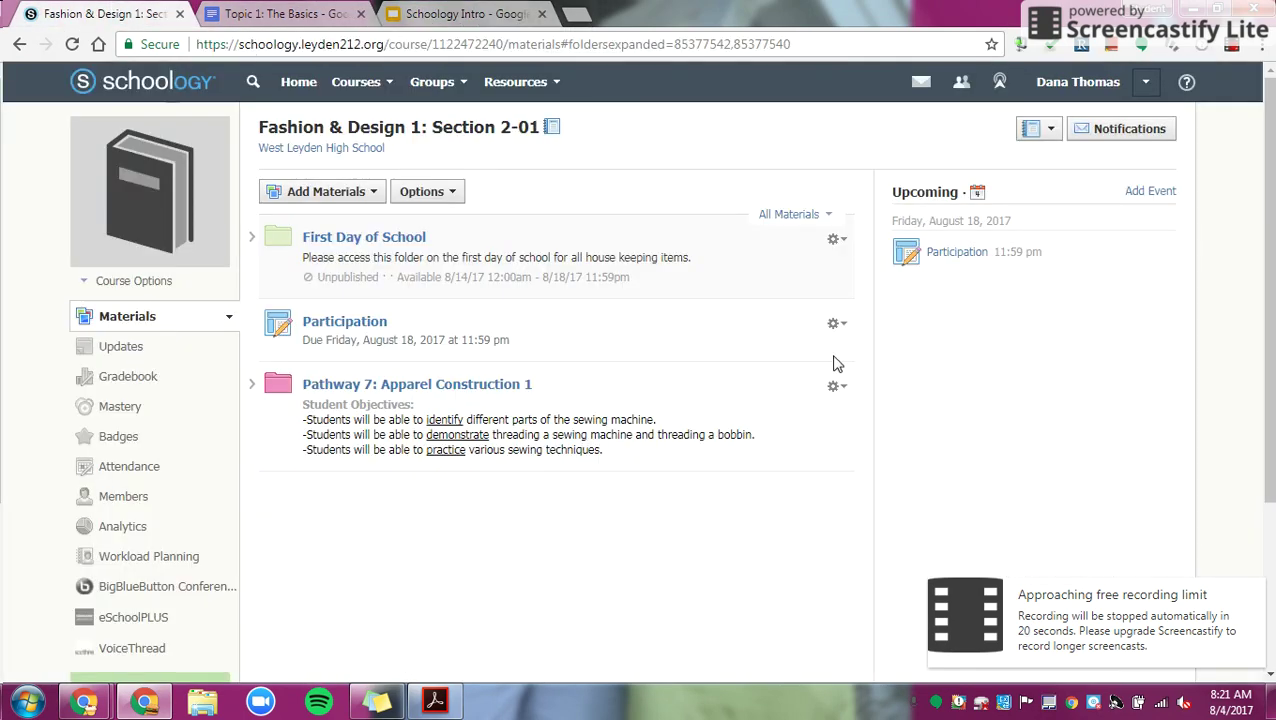
left_click(477, 10)
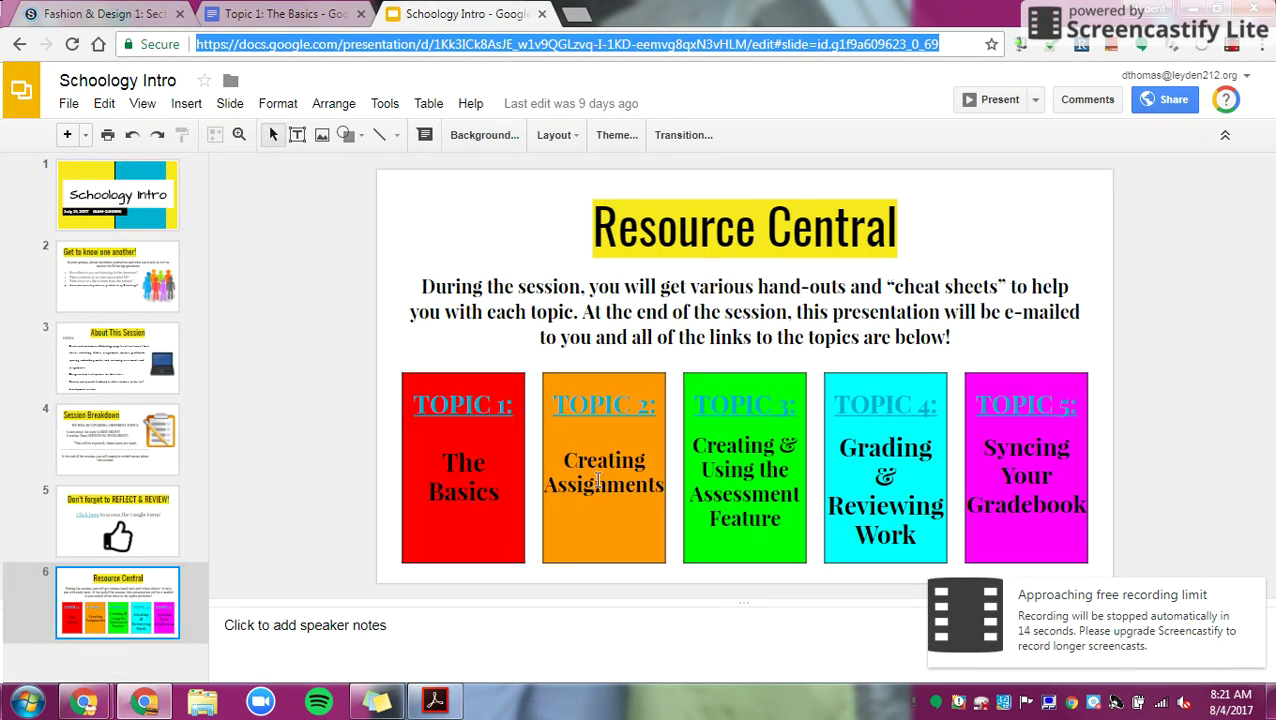
left_click(592, 413)
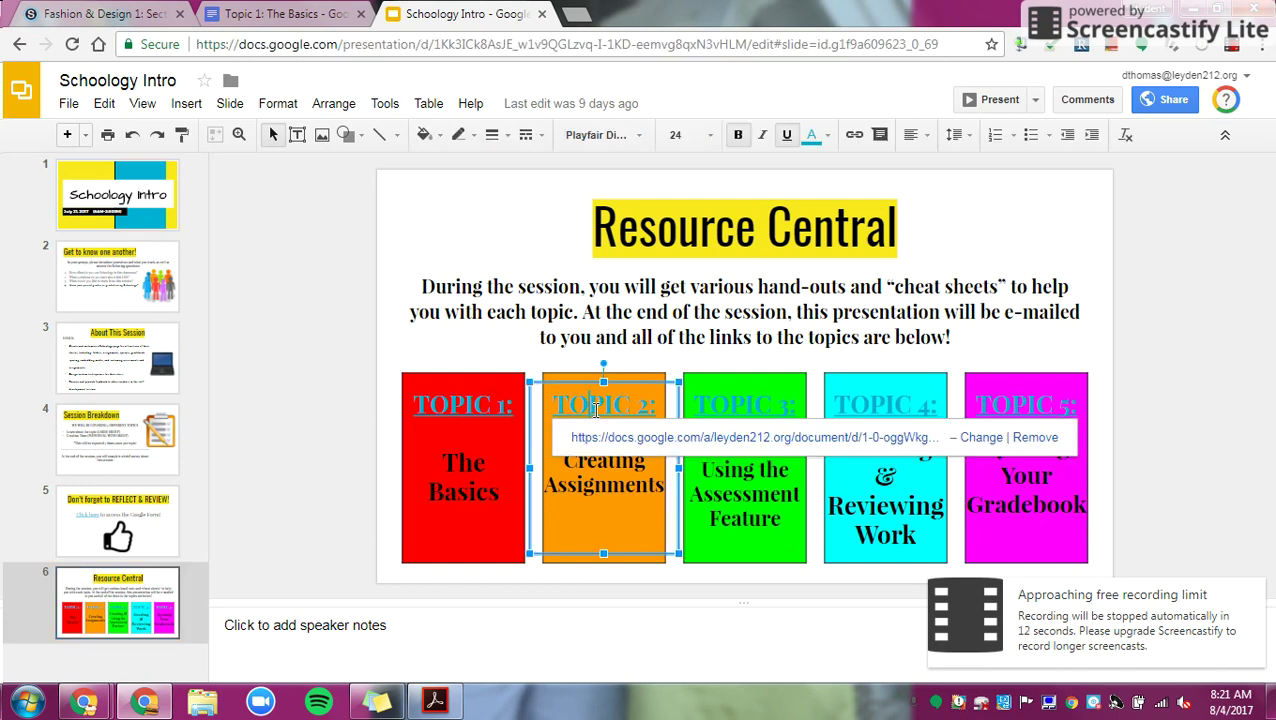
left_click(604, 437)
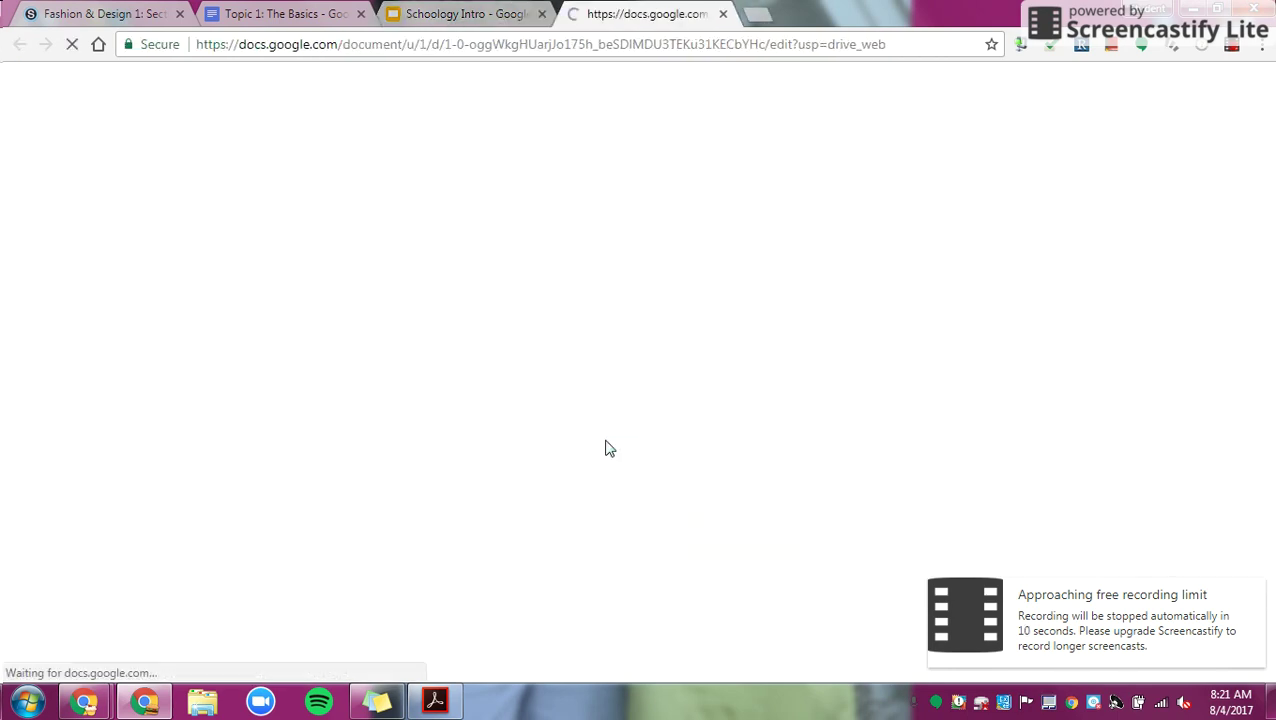